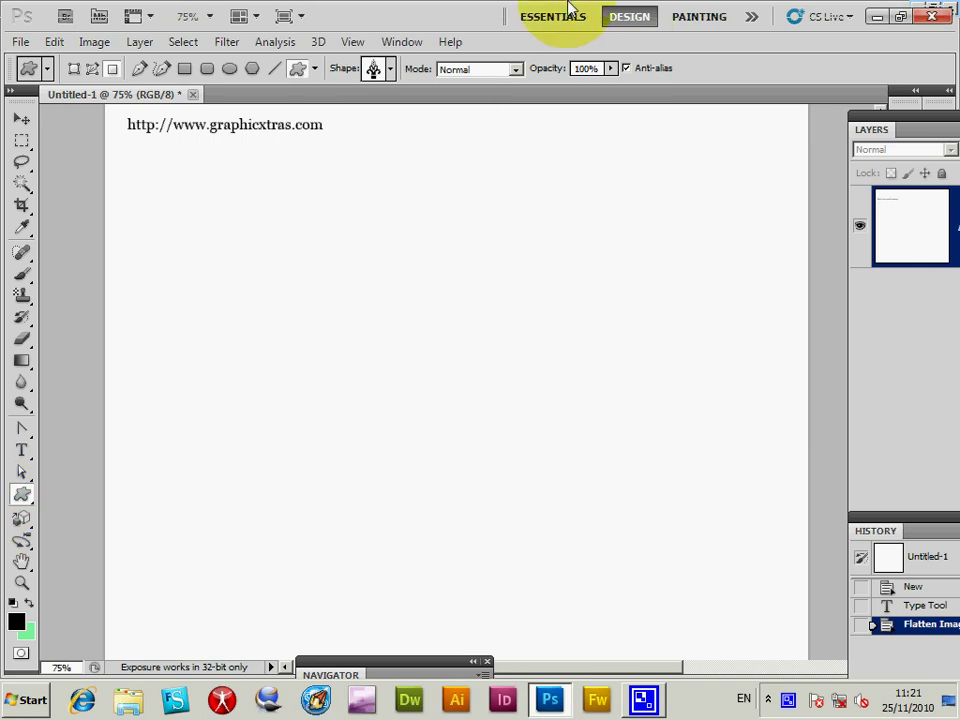
- Open the Custom Shape picker list of Christmas tree shapes after dismissing a stray menu
{"action": "left_click", "coordinate": [392, 68]}
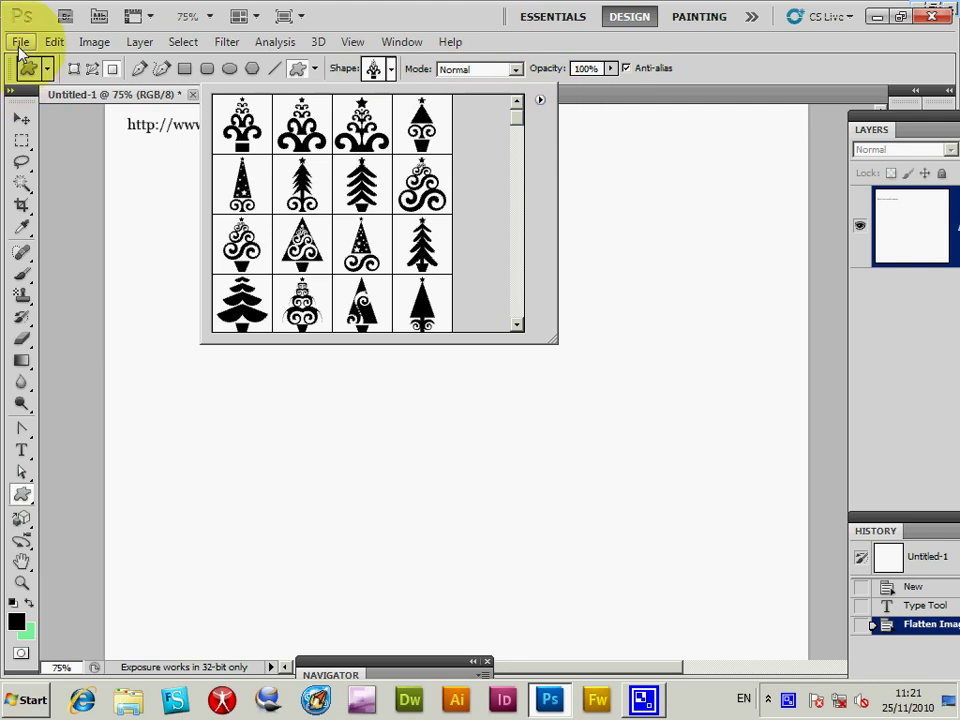
{"action": "left_click", "coordinate": [20, 43]}
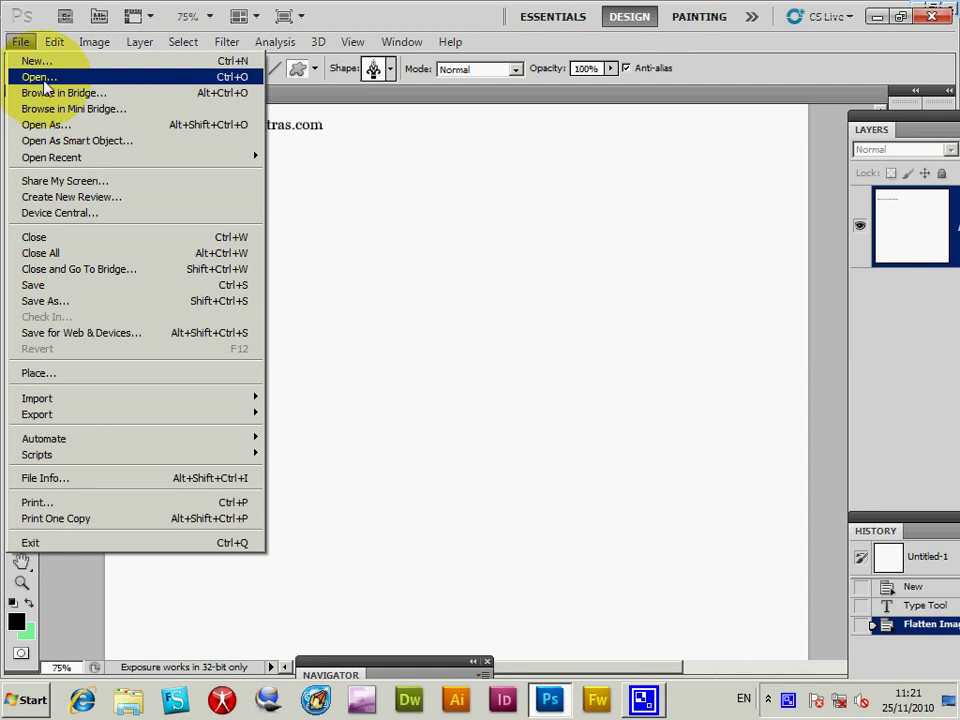
{"action": "mouse_move", "coordinate": [183, 41]}
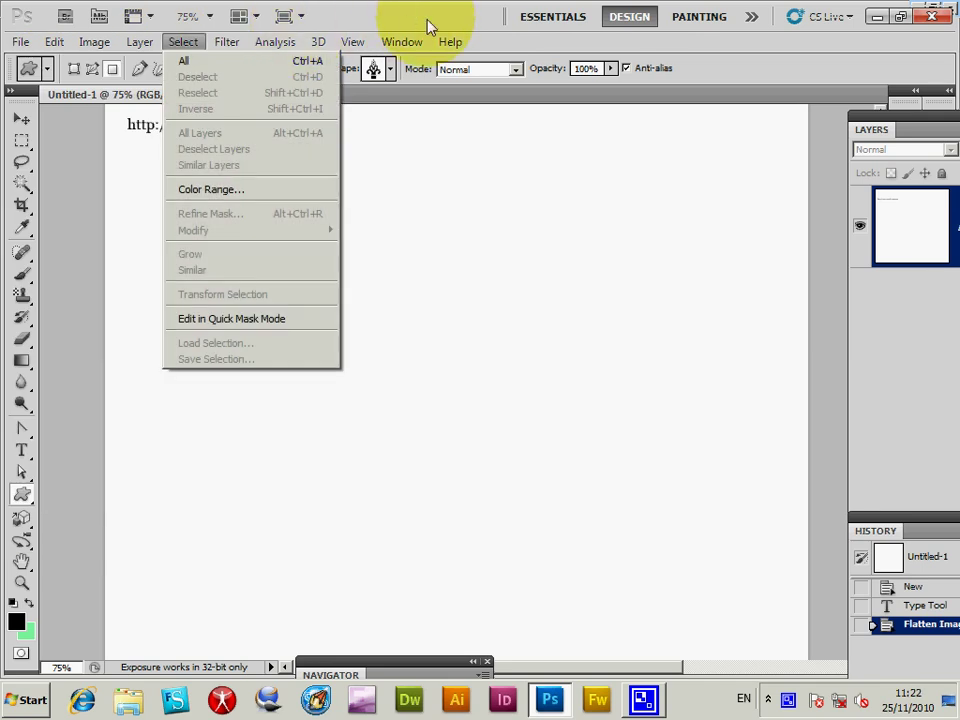
{"action": "left_click", "coordinate": [433, 12]}
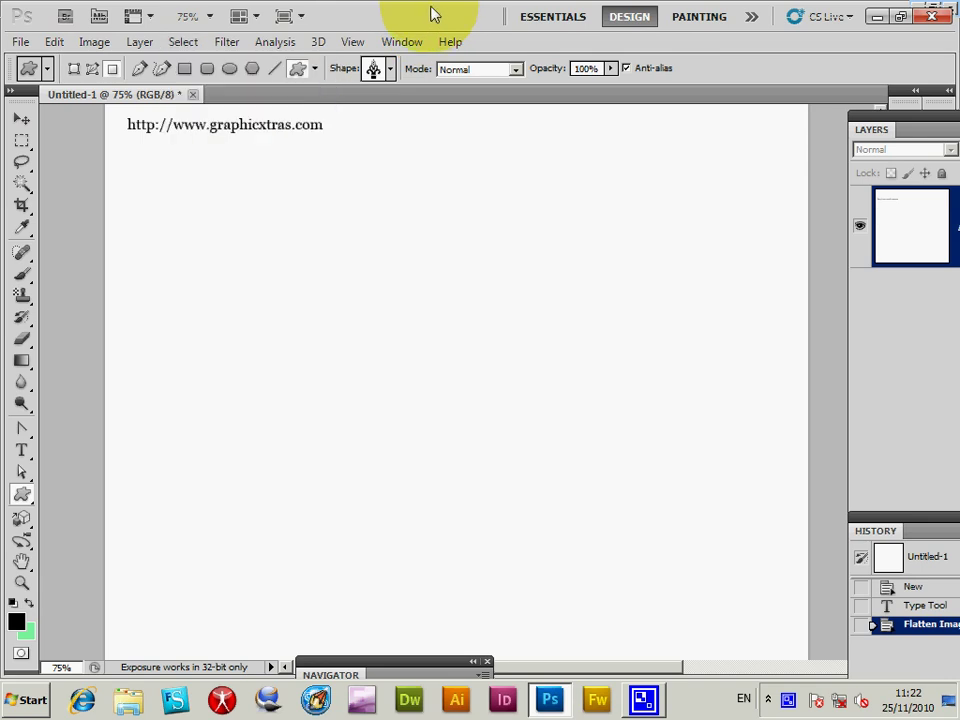
{"action": "left_click", "coordinate": [373, 68]}
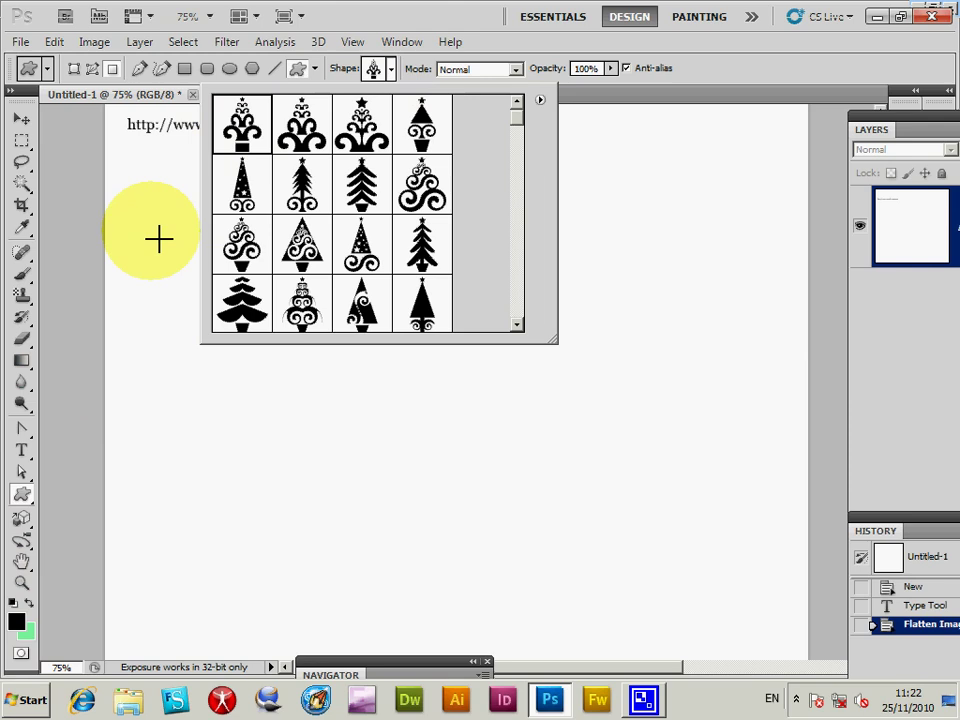
{"action": "left_click_drag", "start_coordinate": [128, 152], "coordinate": [408, 624]}
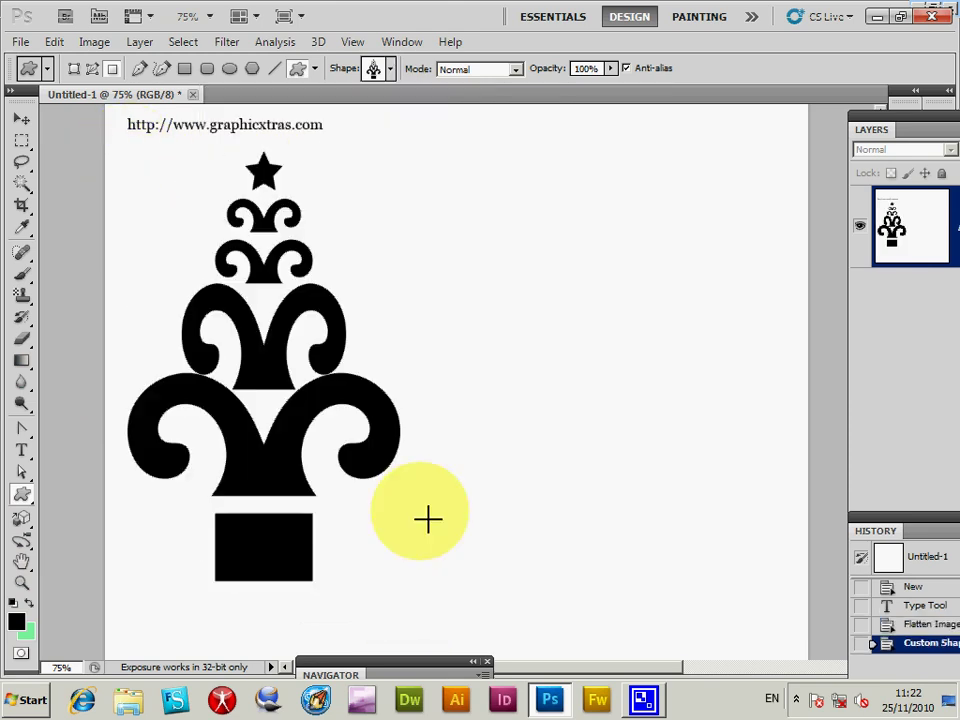
{"action": "left_click", "coordinate": [54, 41]}
{"action": "left_click", "coordinate": [80, 61]}
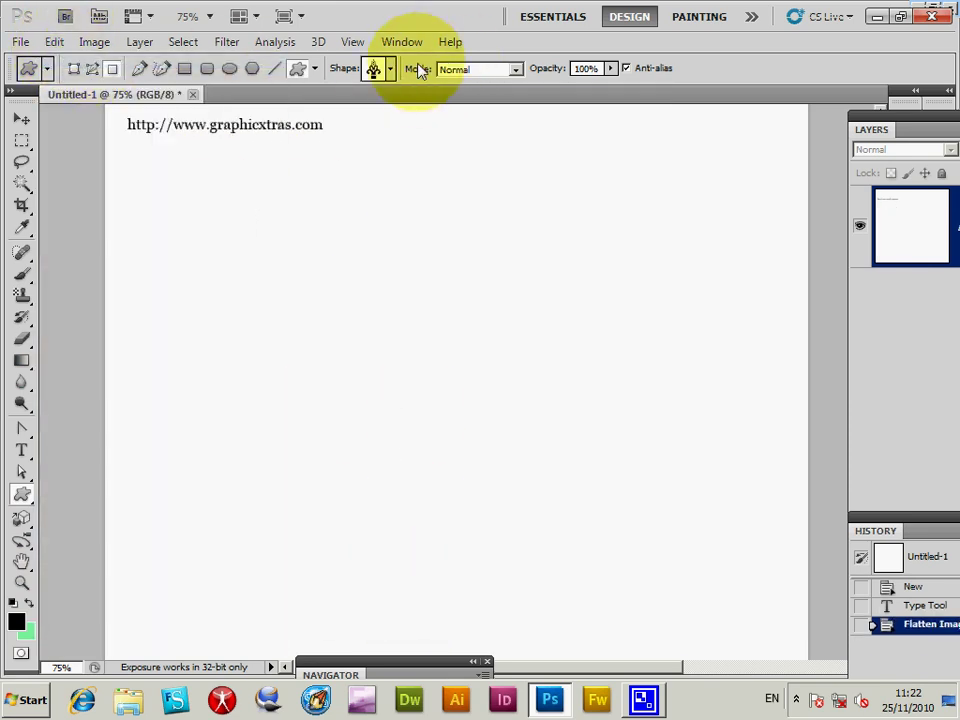
{"action": "left_click", "coordinate": [389, 69]}
{"action": "left_click_drag", "start_coordinate": [558, 350], "coordinate": [768, 562]}
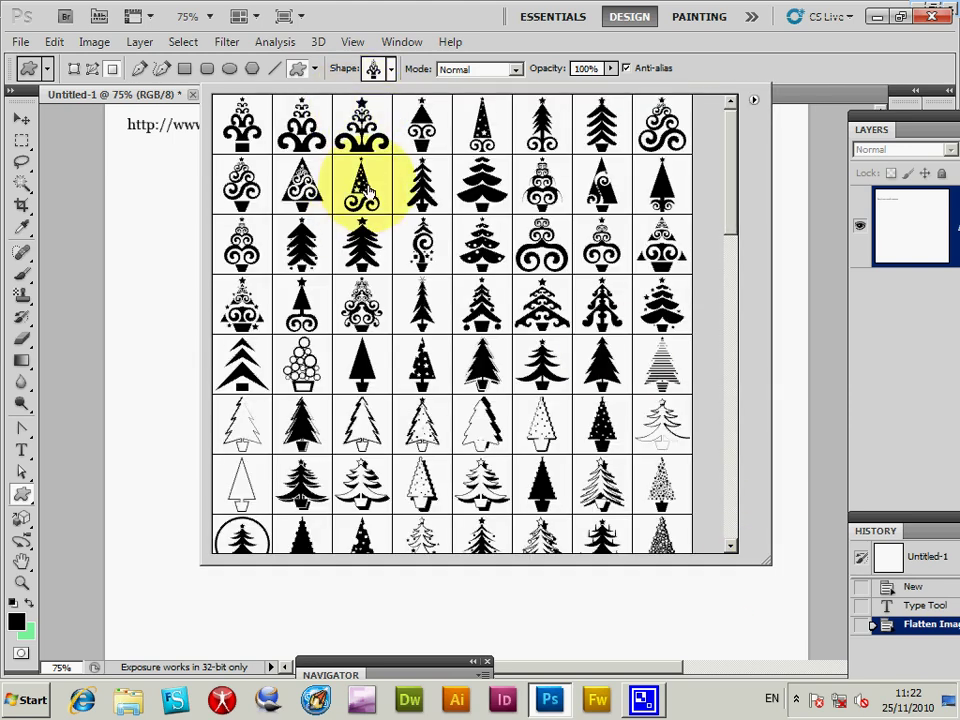
{"action": "left_click_drag", "start_coordinate": [124, 154], "coordinate": [388, 594]}
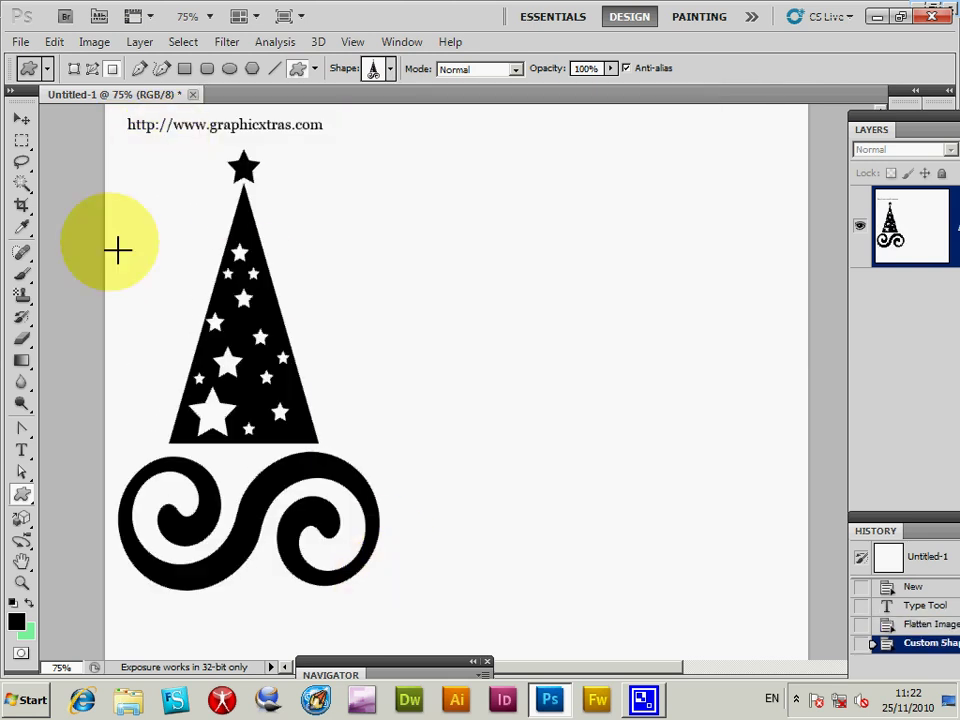
{"action": "left_click", "coordinate": [54, 41]}
{"action": "left_click", "coordinate": [50, 64]}
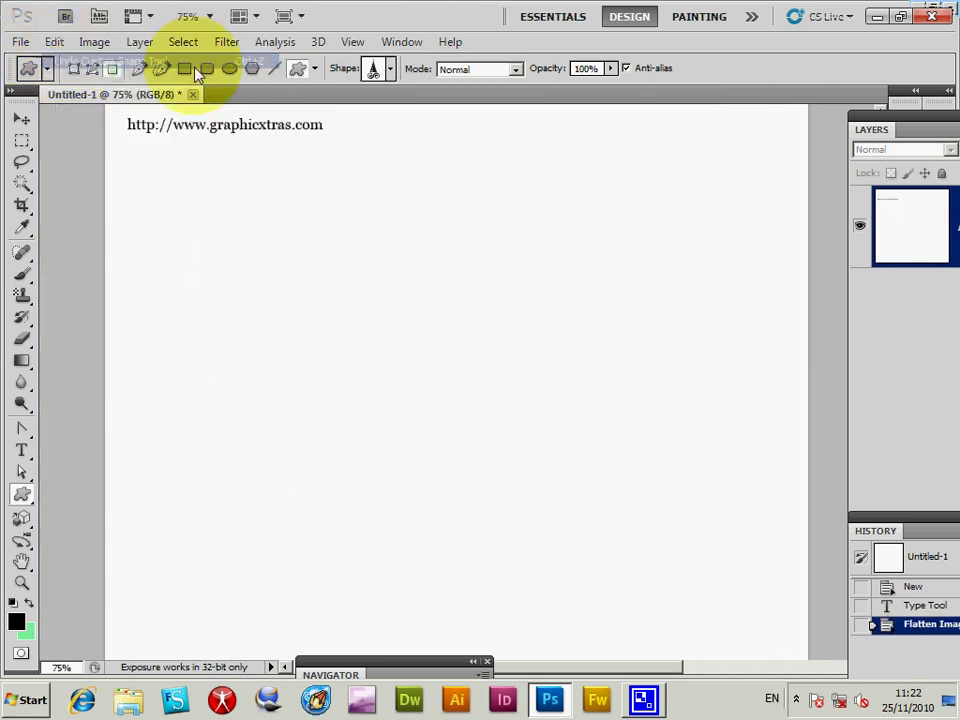
{"action": "left_click", "coordinate": [390, 68]}
{"action": "left_click", "coordinate": [400, 165]}
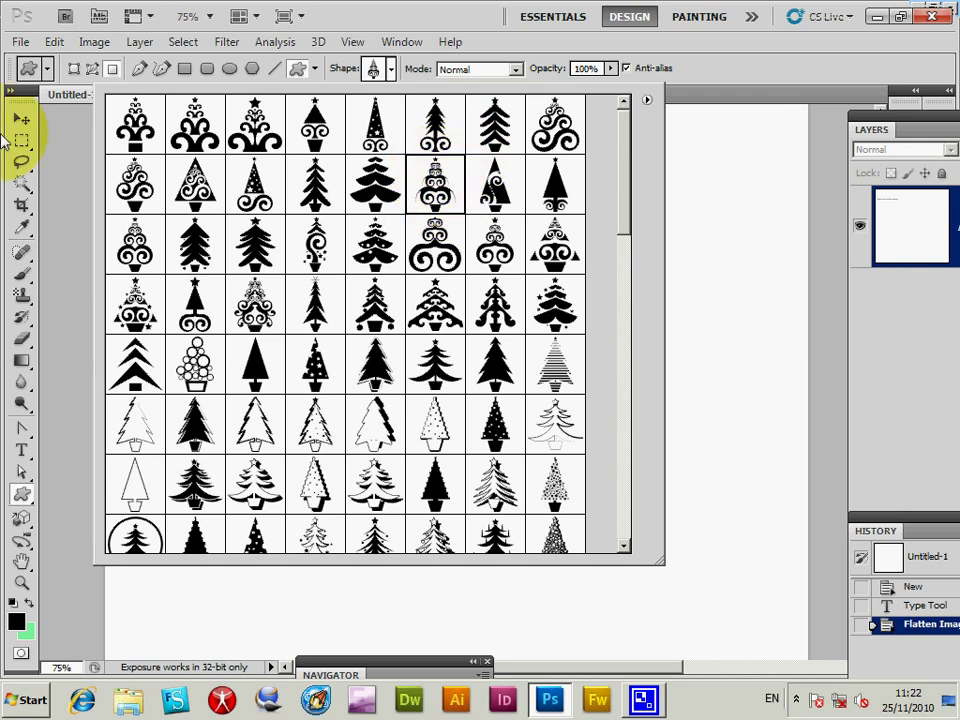
{"action": "left_click", "coordinate": [75, 154]}
{"action": "left_click_drag", "start_coordinate": [146, 157], "coordinate": [435, 626]}
{"action": "left_click", "coordinate": [54, 41]}
{"action": "left_click", "coordinate": [60, 62]}
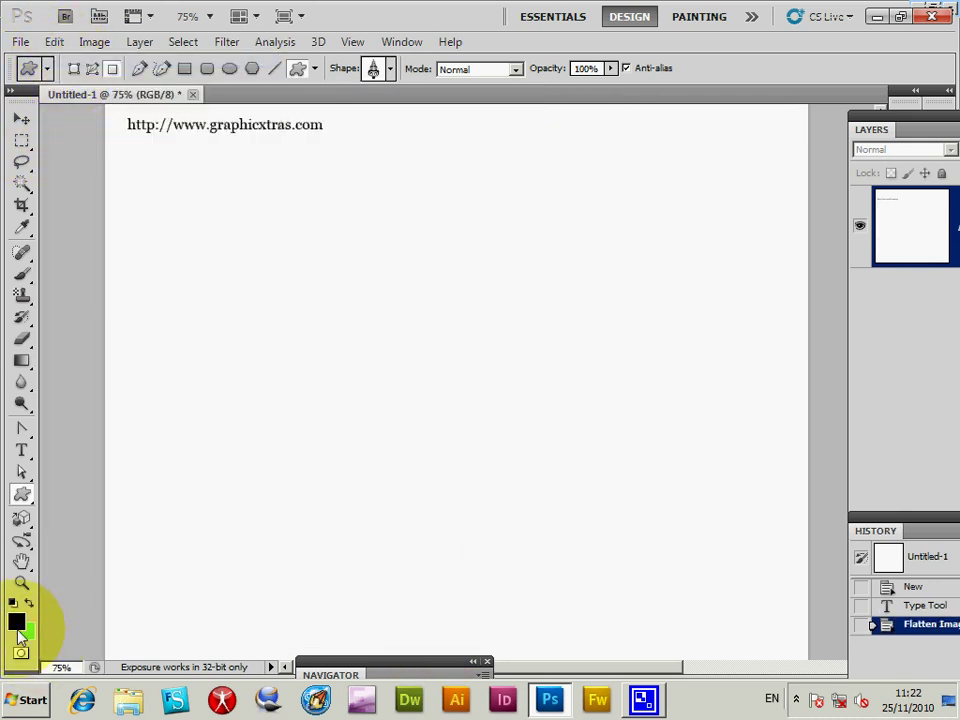
- Set the foreground colour to red e82323, then try a red tree shape and undo it
{"action": "left_click", "coordinate": [16, 623]}
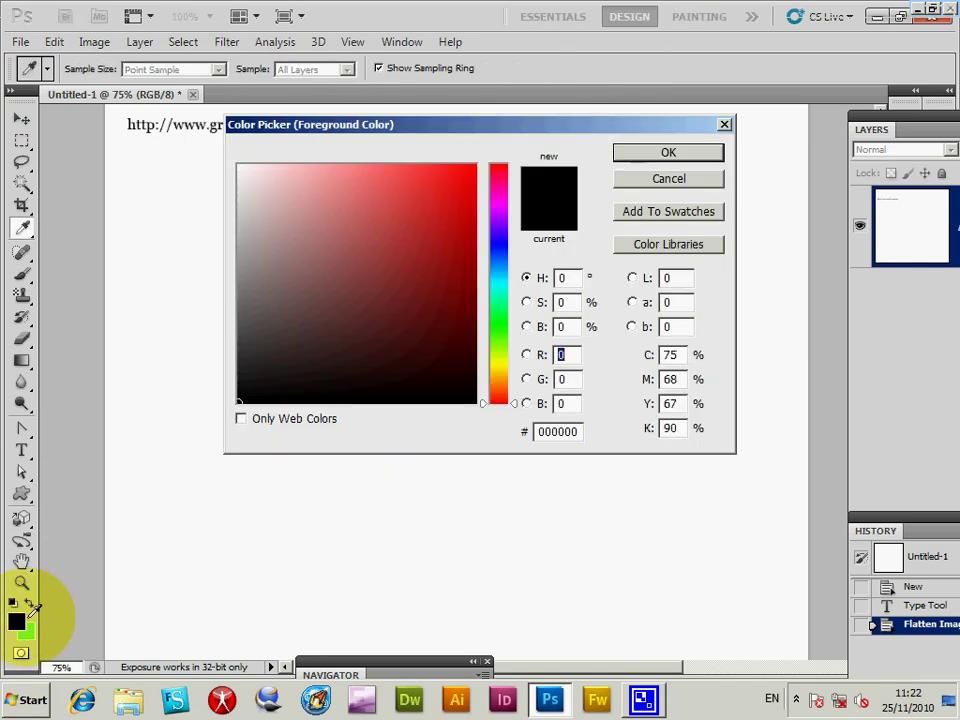
{"action": "left_click", "coordinate": [669, 153]}
{"action": "left_click_drag", "start_coordinate": [145, 161], "coordinate": [396, 595]}
{"action": "left_click", "coordinate": [53, 42]}
{"action": "left_click", "coordinate": [100, 61]}
- Try the dotted tree shape on the page, then undo it
{"action": "left_click", "coordinate": [380, 68]}
{"action": "left_click", "coordinate": [315, 368]}
{"action": "left_click", "coordinate": [139, 195]}
{"action": "left_click_drag", "start_coordinate": [138, 162], "coordinate": [384, 571]}
{"action": "left_click", "coordinate": [54, 42]}
{"action": "left_click", "coordinate": [100, 61]}
- Pick a different tree shape, draw it on the page, and undo it
{"action": "left_click", "coordinate": [390, 68]}
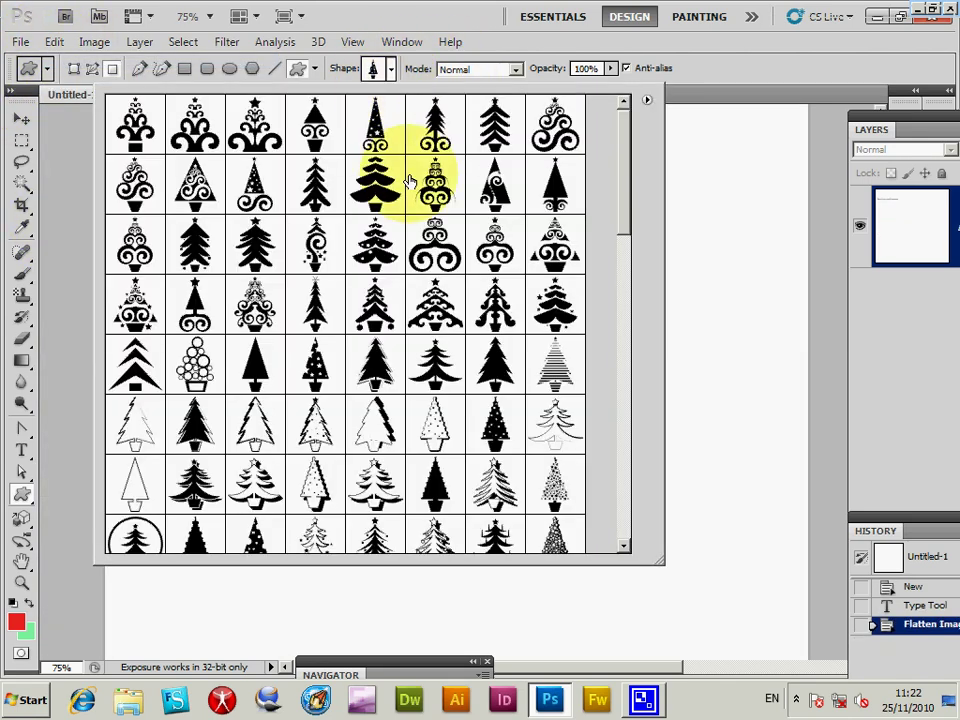
{"action": "left_click", "coordinate": [435, 305]}
{"action": "left_click", "coordinate": [62, 210]}
{"action": "left_click_drag", "start_coordinate": [138, 152], "coordinate": [414, 577]}
{"action": "left_click", "coordinate": [54, 42]}
{"action": "left_click", "coordinate": [95, 61]}
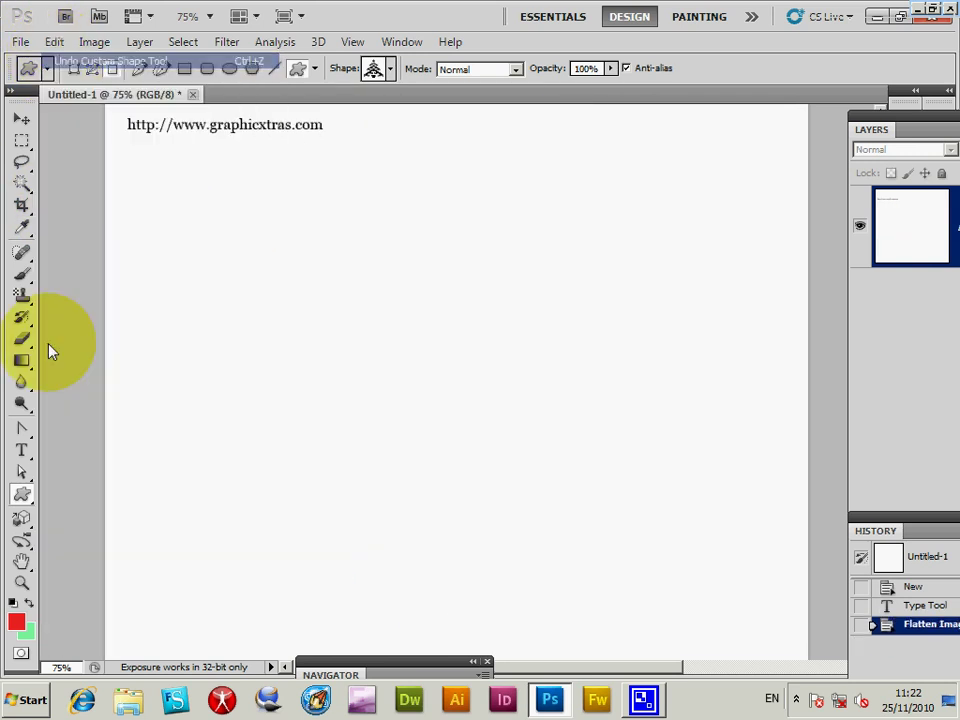
- Draw a tall red rectangle on the page's left half with the Rectangle Tool
{"action": "left_click", "coordinate": [22, 494]}
{"action": "left_click", "coordinate": [90, 492]}
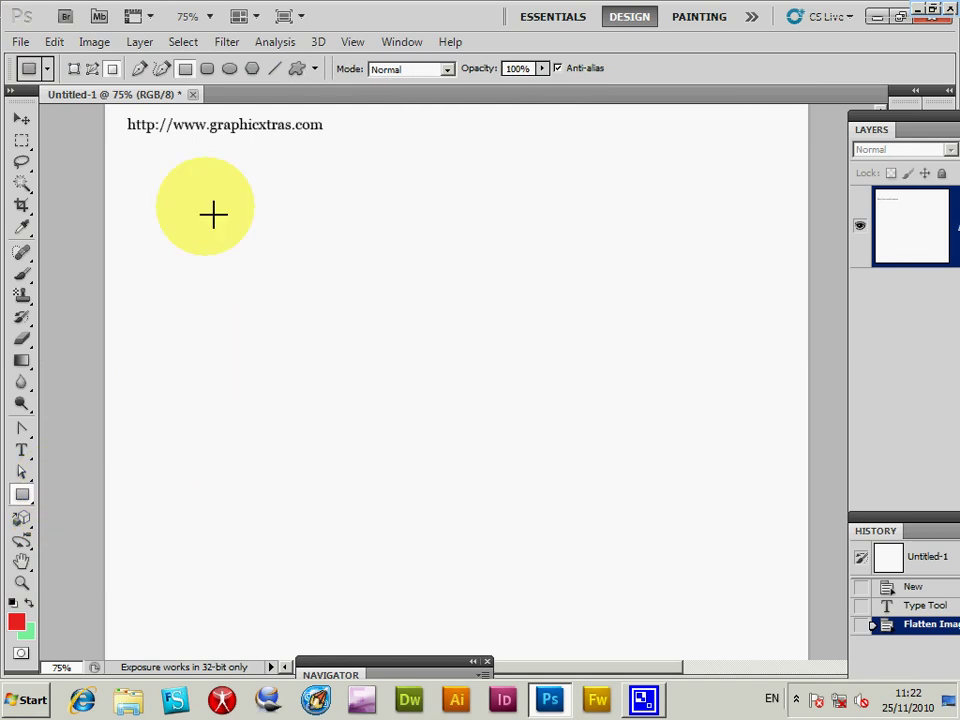
{"action": "left_click_drag", "start_coordinate": [148, 149], "coordinate": [424, 600]}
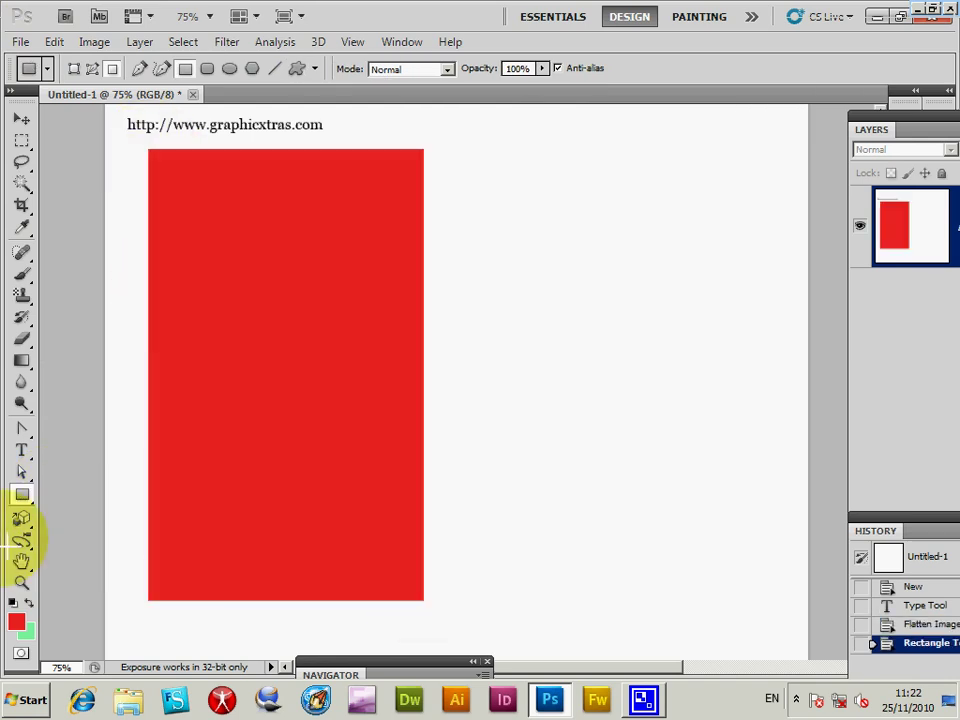
- Return to the Custom Shape Tool and set the foreground colour to dark red 4c0808
{"action": "left_click", "coordinate": [22, 494]}
{"action": "left_click", "coordinate": [75, 581]}
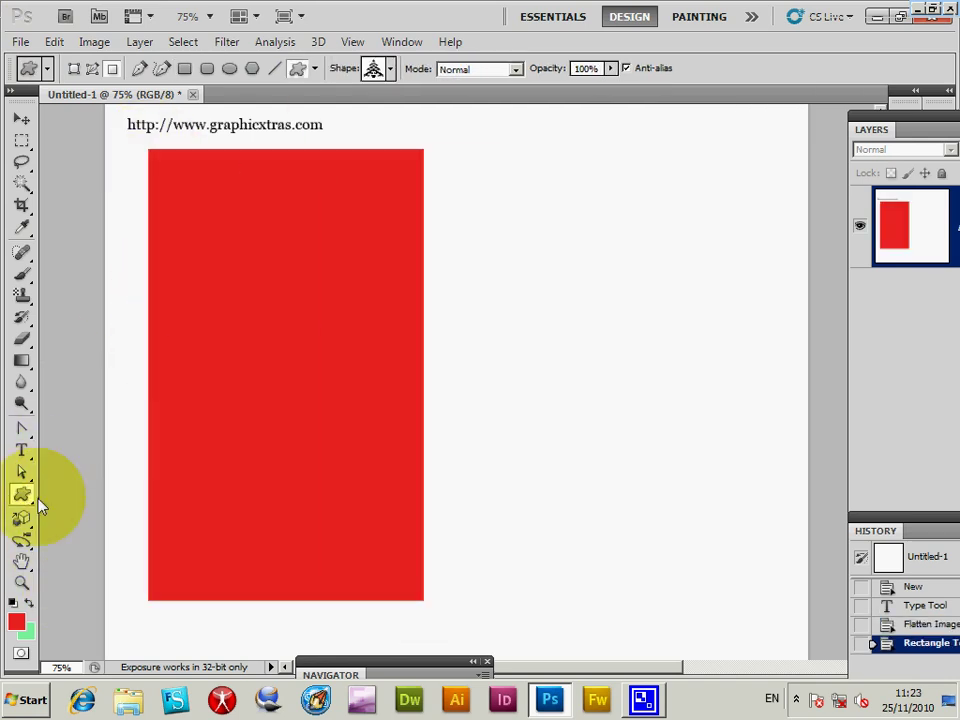
{"action": "left_click", "coordinate": [16, 622]}
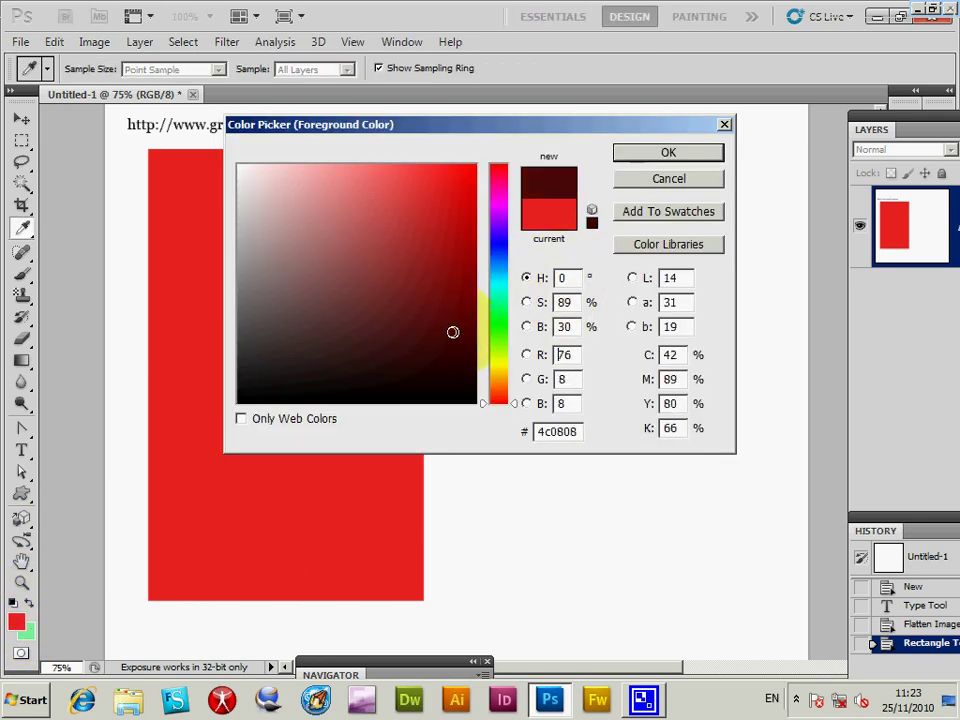
{"action": "left_click", "coordinate": [668, 152]}
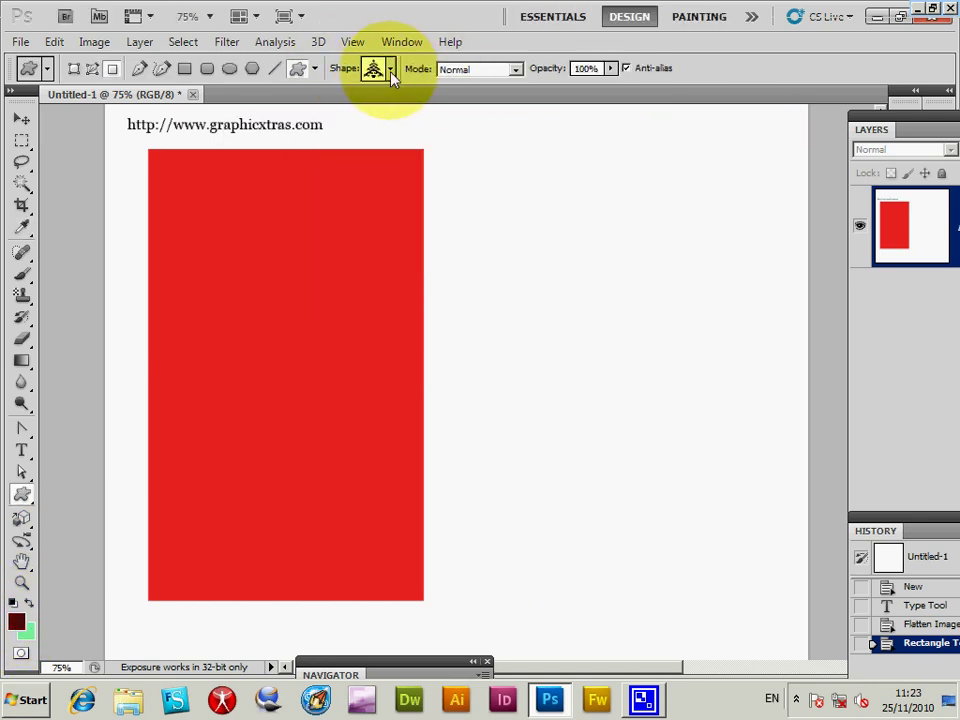
{"action": "left_click", "coordinate": [391, 72]}
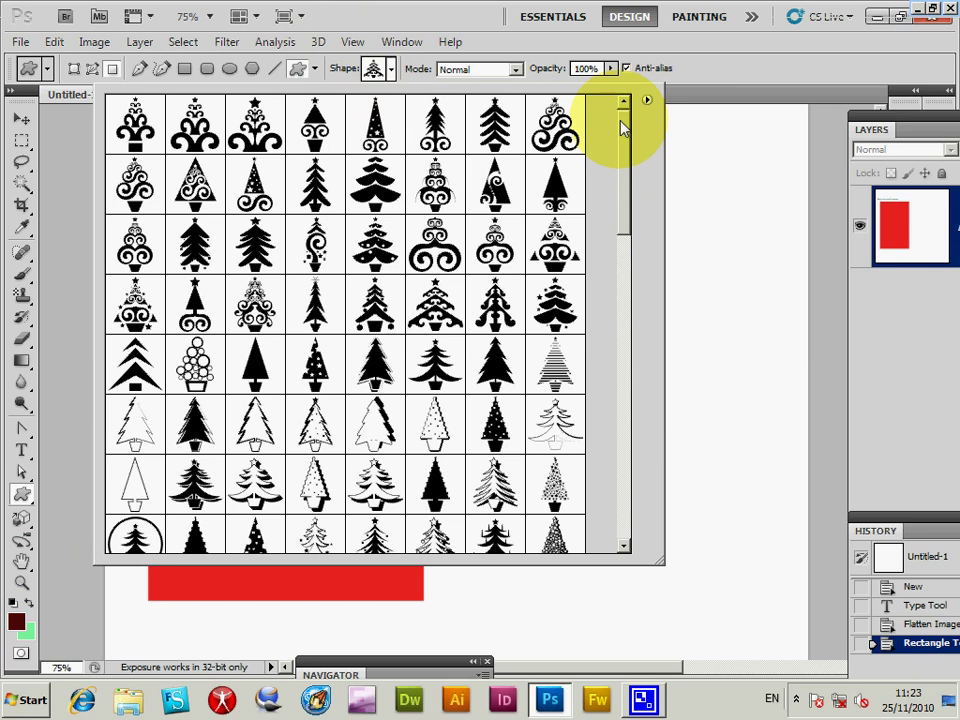
- Select the swirl snowflake shape further down, try drawing it across the canvas, and undo it
{"action": "left_click_drag", "start_coordinate": [625, 130], "coordinate": [620, 258]}
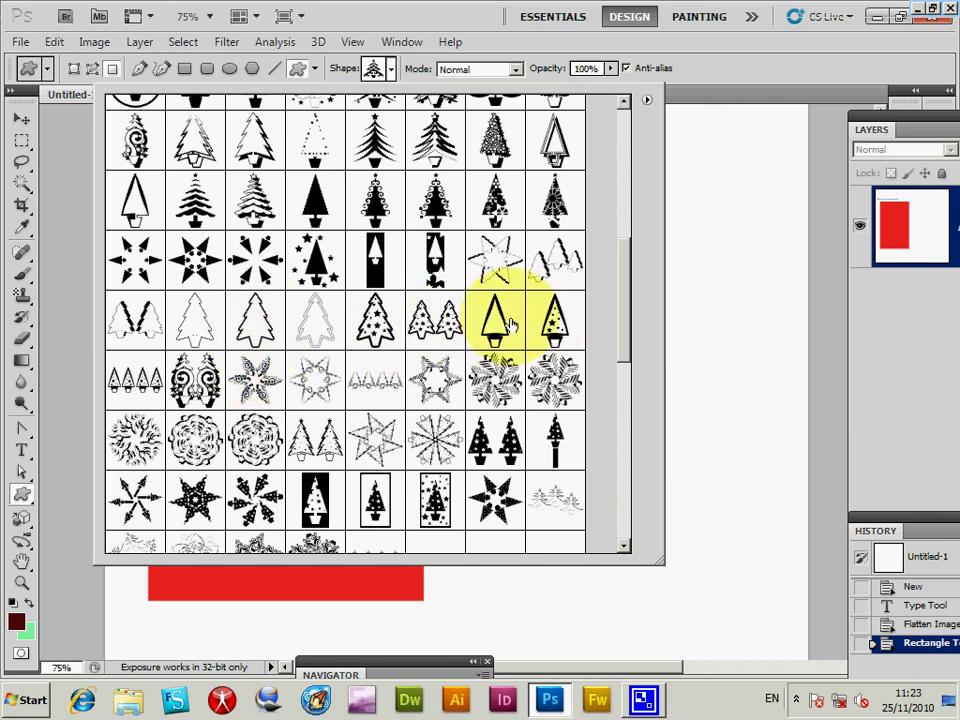
{"action": "left_click", "coordinate": [268, 383]}
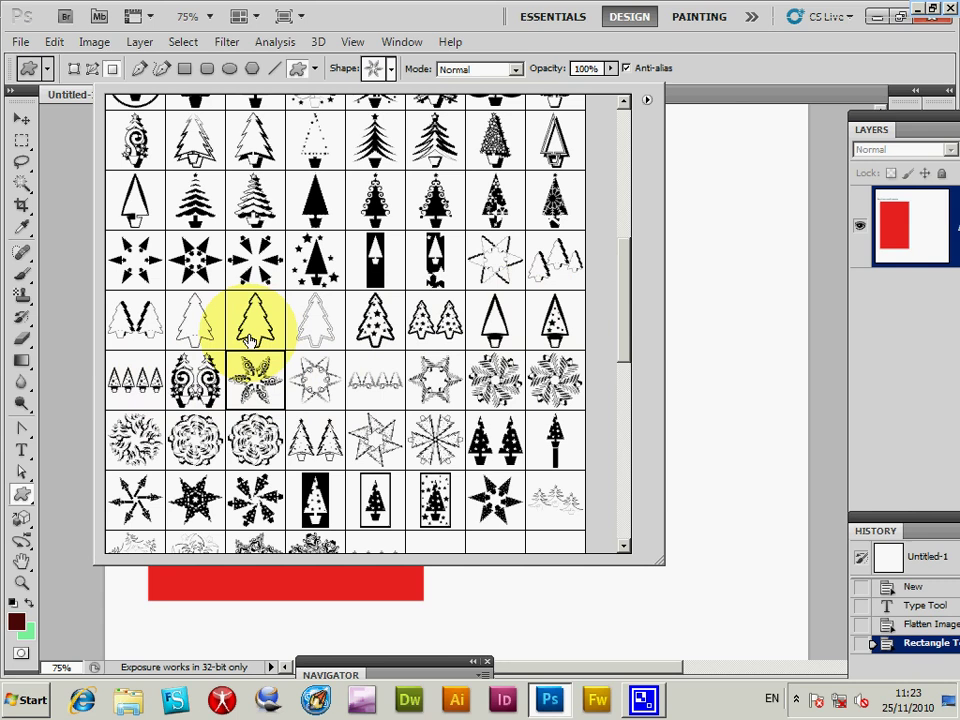
{"action": "left_click", "coordinate": [64, 193]}
{"action": "left_click_drag", "start_coordinate": [133, 147], "coordinate": [671, 632]}
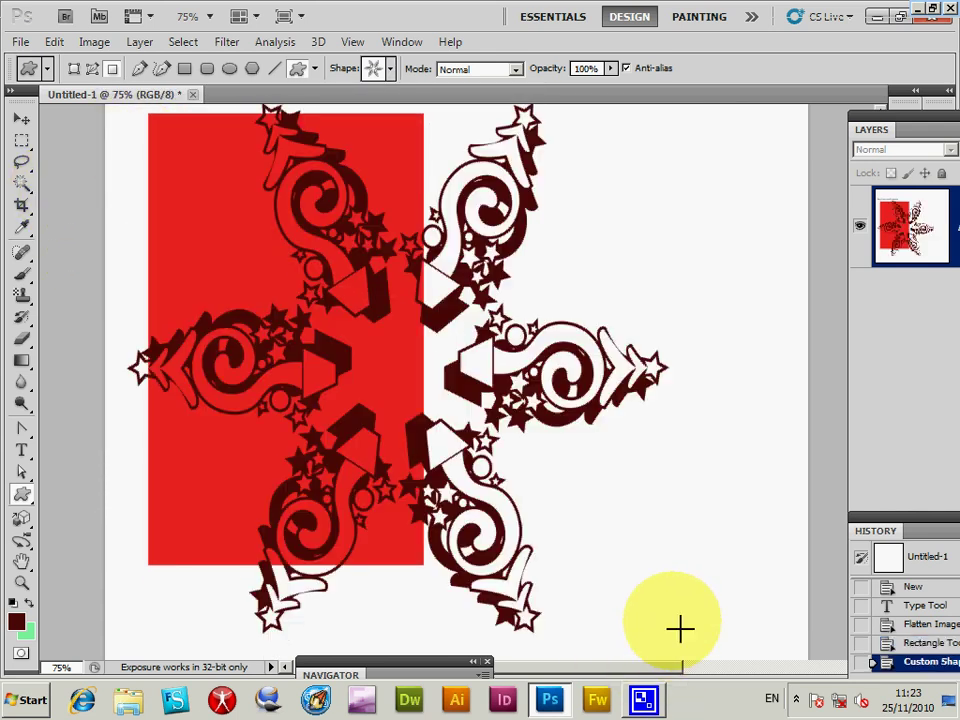
{"action": "left_click", "coordinate": [54, 42]}
{"action": "left_click", "coordinate": [64, 60]}
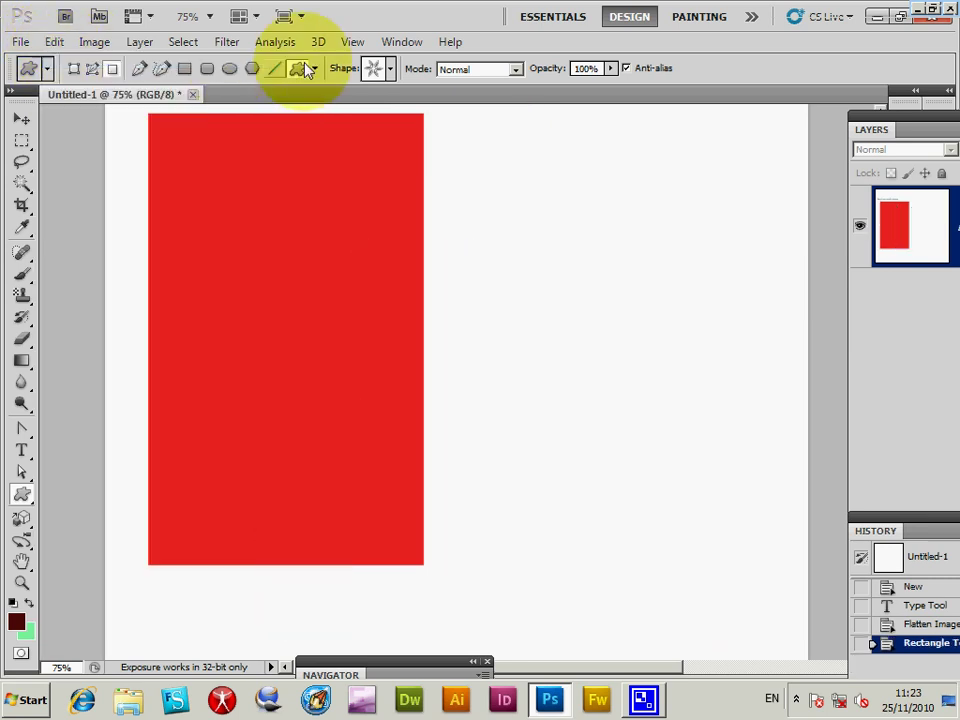
- Pick the starburst snowflake shape and draw it in pure black over the red rectangle
{"action": "left_click", "coordinate": [378, 68]}
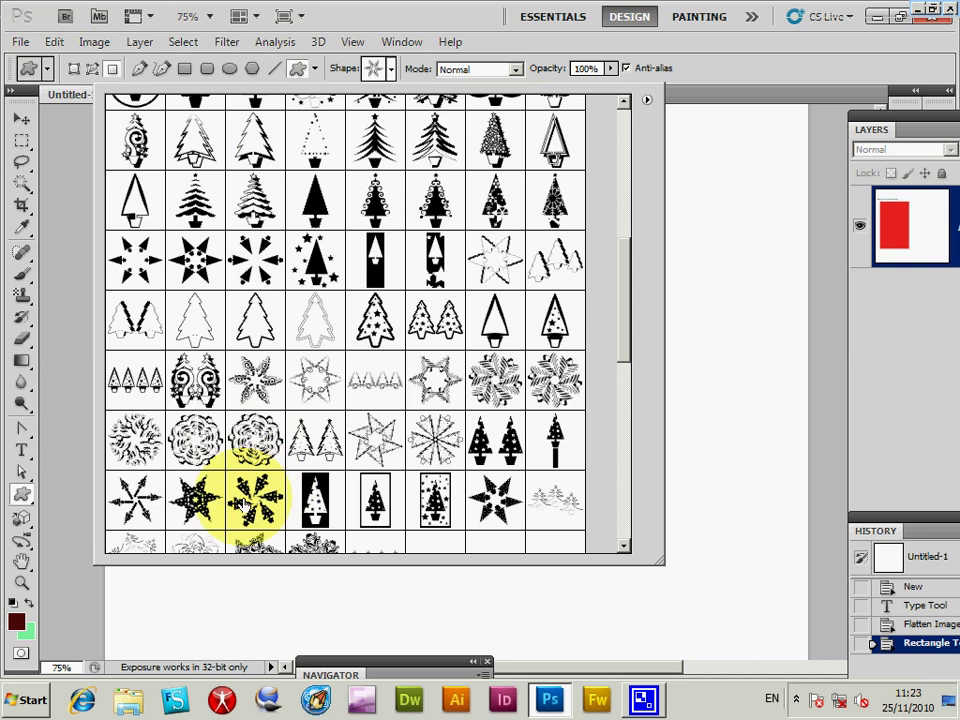
{"action": "left_click", "coordinate": [195, 495]}
{"action": "left_click", "coordinate": [47, 277]}
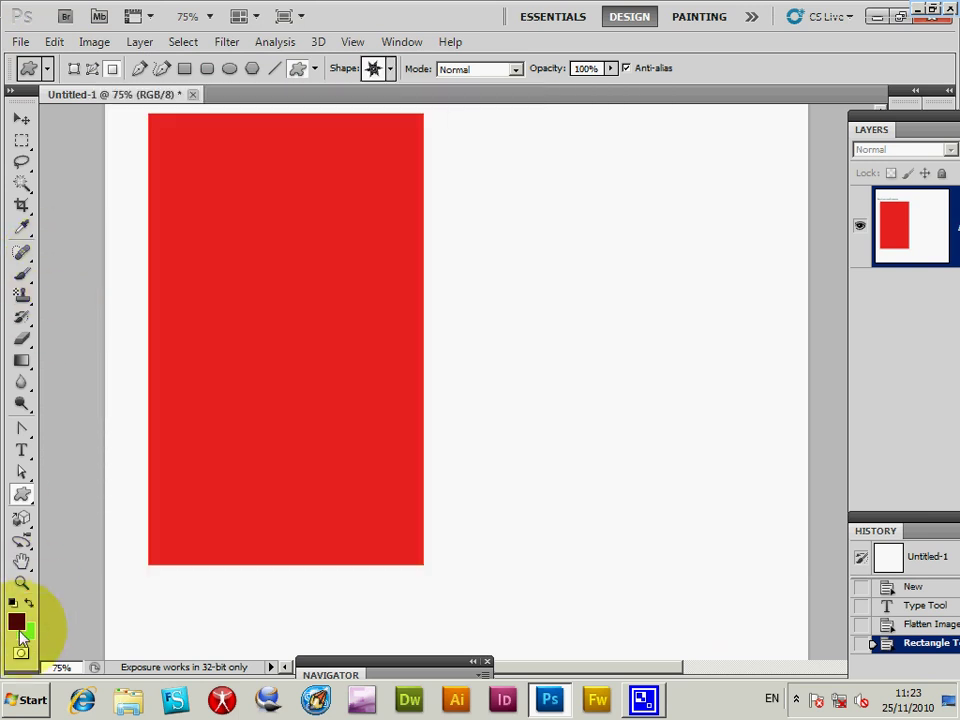
{"action": "left_click", "coordinate": [16, 622]}
{"action": "left_click_drag", "start_coordinate": [440, 380], "coordinate": [230, 424]}
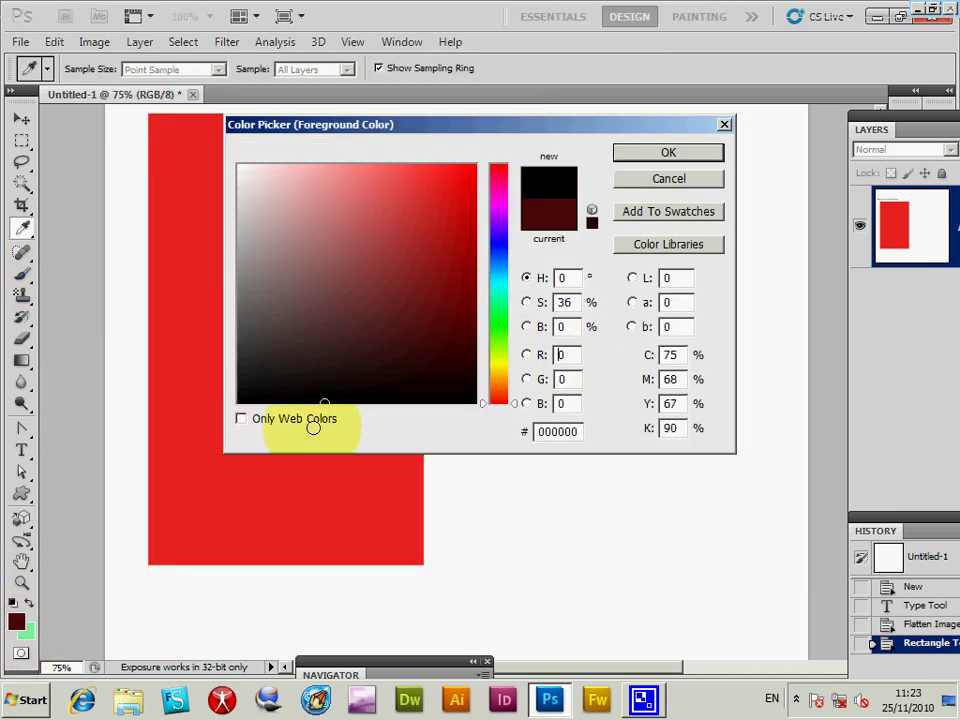
{"action": "left_click", "coordinate": [678, 155]}
{"action": "left_click_drag", "start_coordinate": [190, 142], "coordinate": [633, 622]}
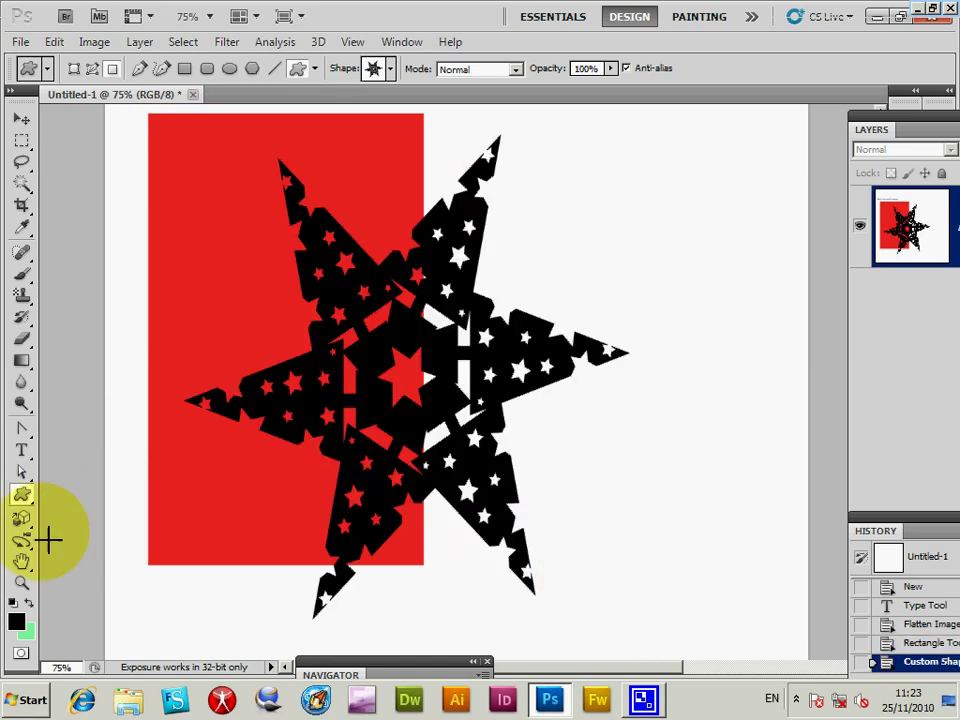
- Change the foreground colour to bright yellow d3ec04 and draw a yellow star shape
{"action": "left_click", "coordinate": [16, 621]}
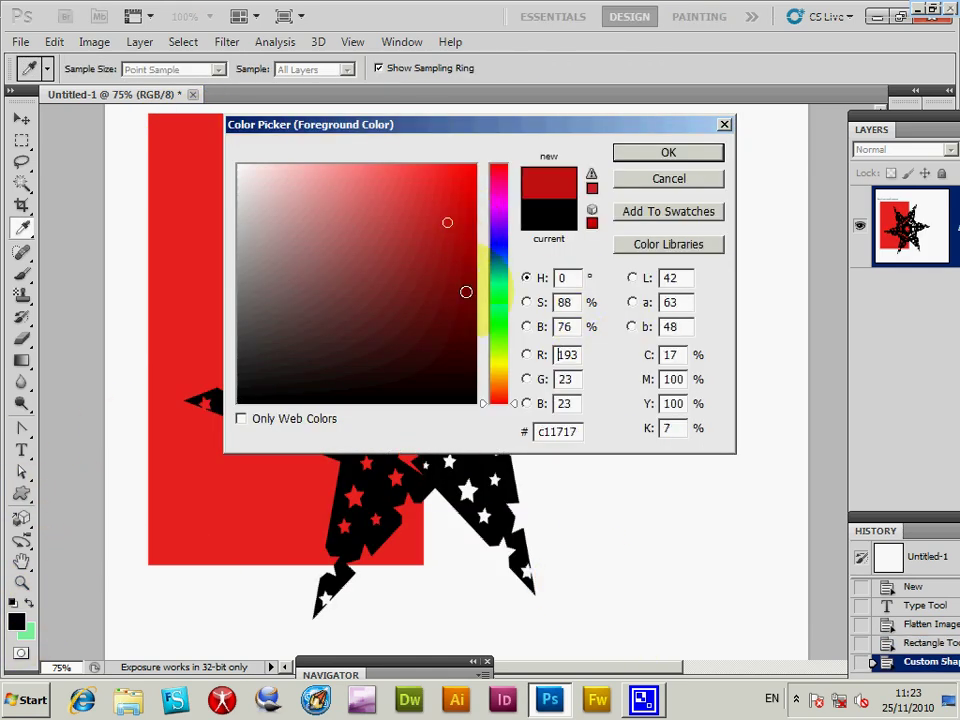
{"action": "left_click", "coordinate": [503, 361]}
{"action": "left_click", "coordinate": [473, 180]}
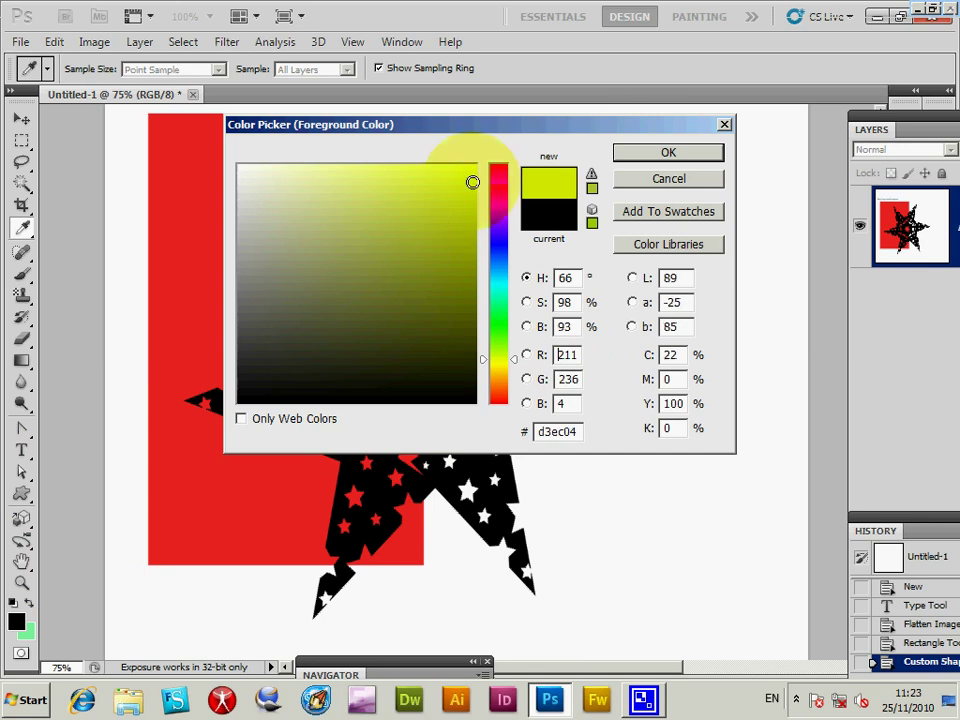
{"action": "left_click", "coordinate": [650, 157]}
{"action": "left_click_drag", "start_coordinate": [224, 142], "coordinate": [606, 604]}
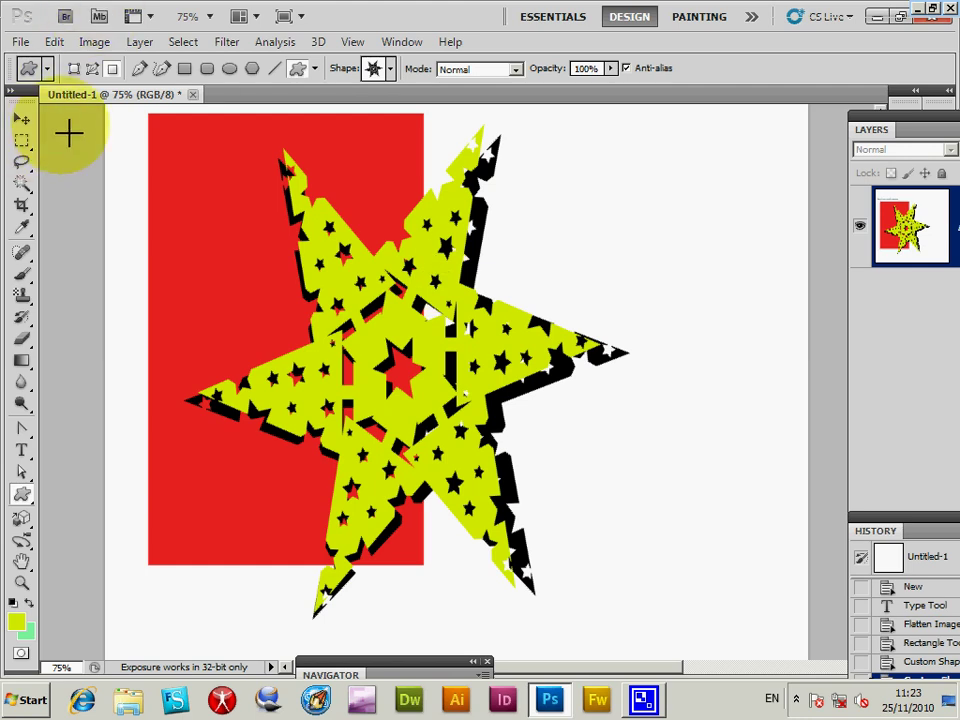
- Step backward twice to remove the star shapes, leaving only the rectangle
{"action": "left_click", "coordinate": [55, 42]}
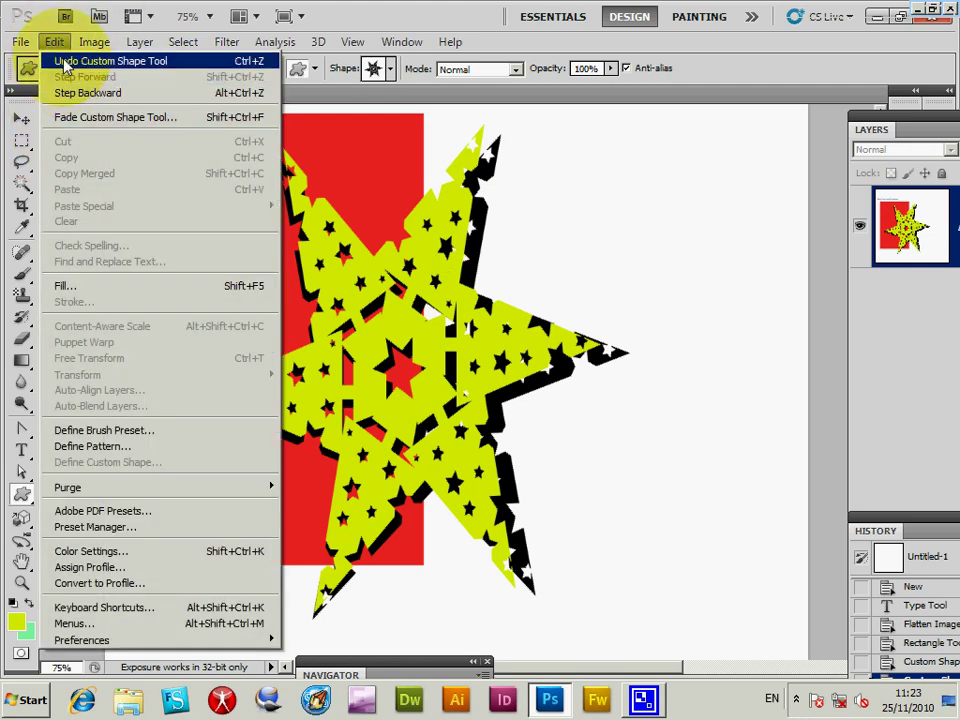
{"action": "left_click", "coordinate": [60, 92]}
{"action": "left_click", "coordinate": [54, 42]}
{"action": "left_click", "coordinate": [60, 92]}
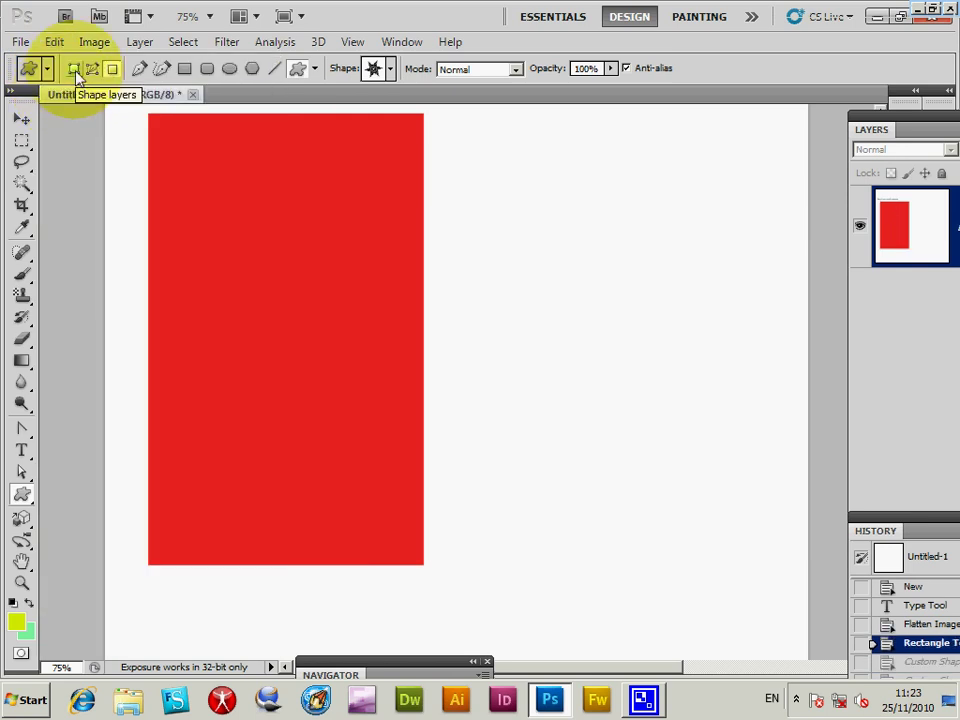
- Switch to Shape layers mode and draw a yellow swirl snowflake over the red rectangle
{"action": "left_click", "coordinate": [75, 70]}
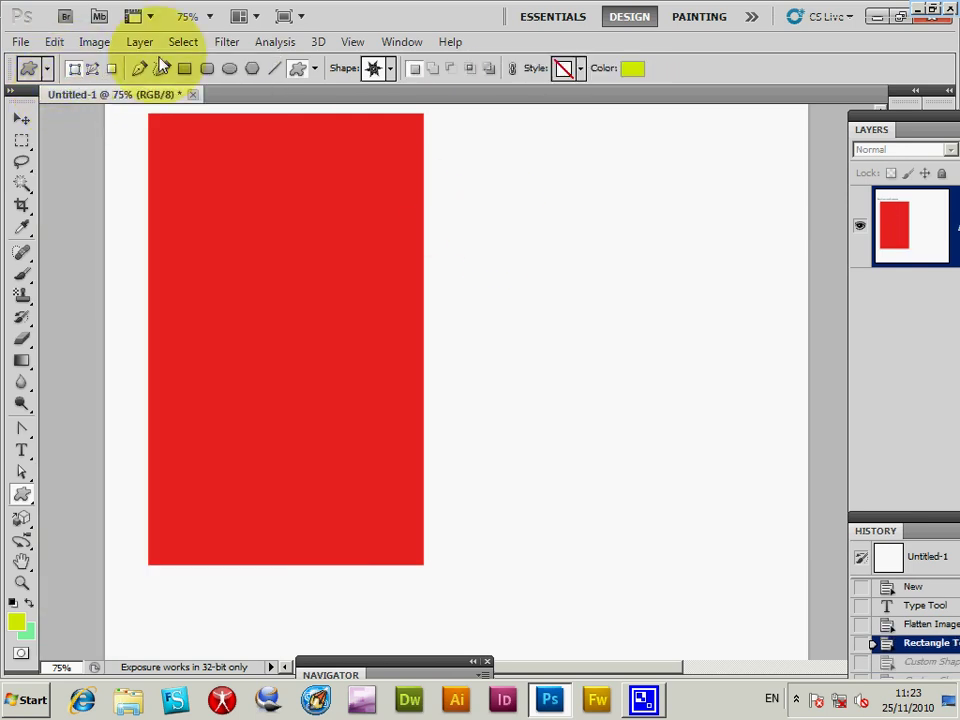
{"action": "left_click", "coordinate": [380, 68]}
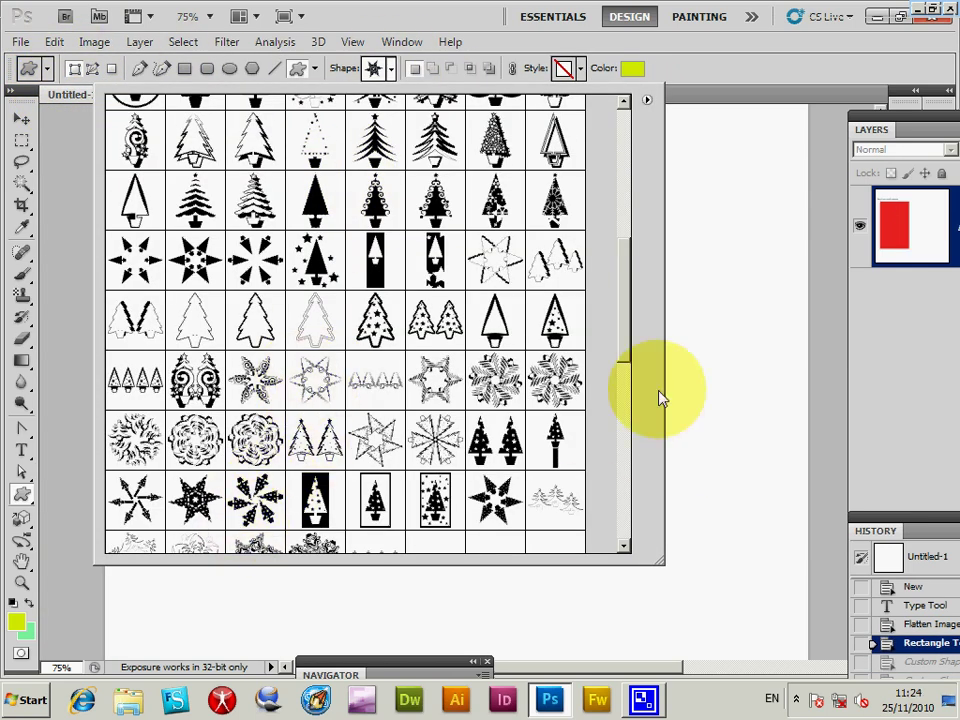
{"action": "left_click_drag", "start_coordinate": [625, 364], "coordinate": [625, 396]}
{"action": "left_click", "coordinate": [540, 350]}
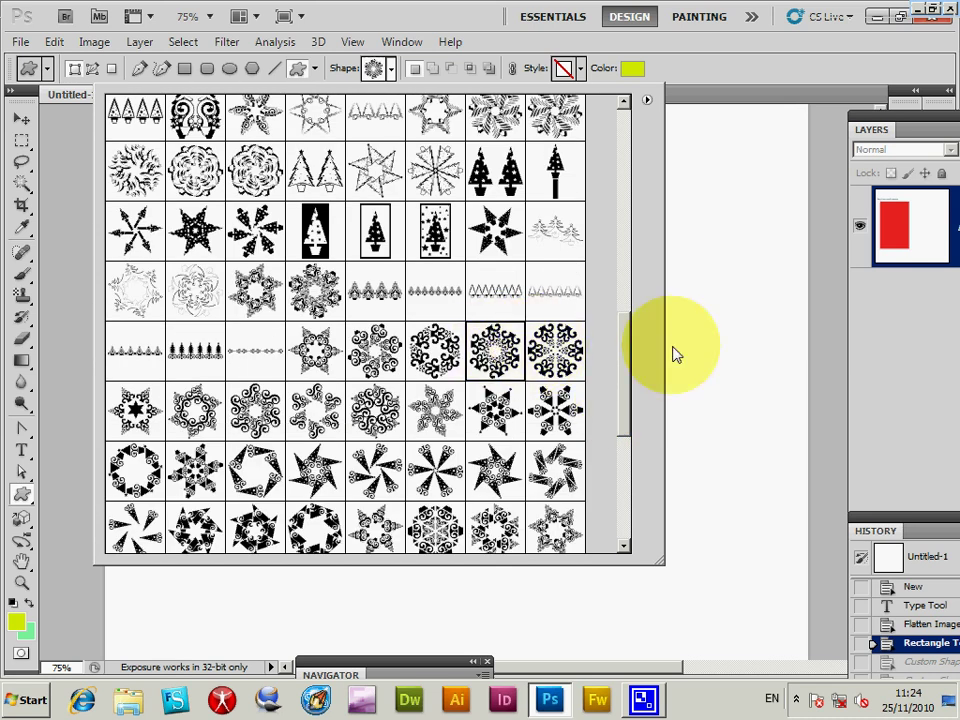
{"action": "left_click", "coordinate": [303, 263]}
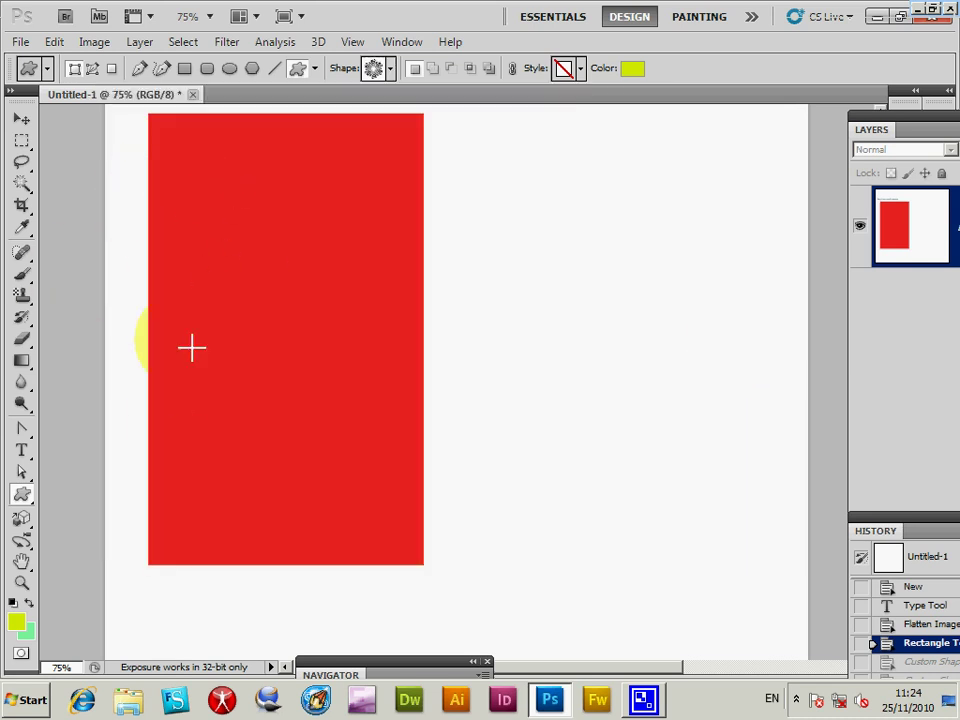
{"action": "left_click_drag", "start_coordinate": [167, 154], "coordinate": [572, 620]}
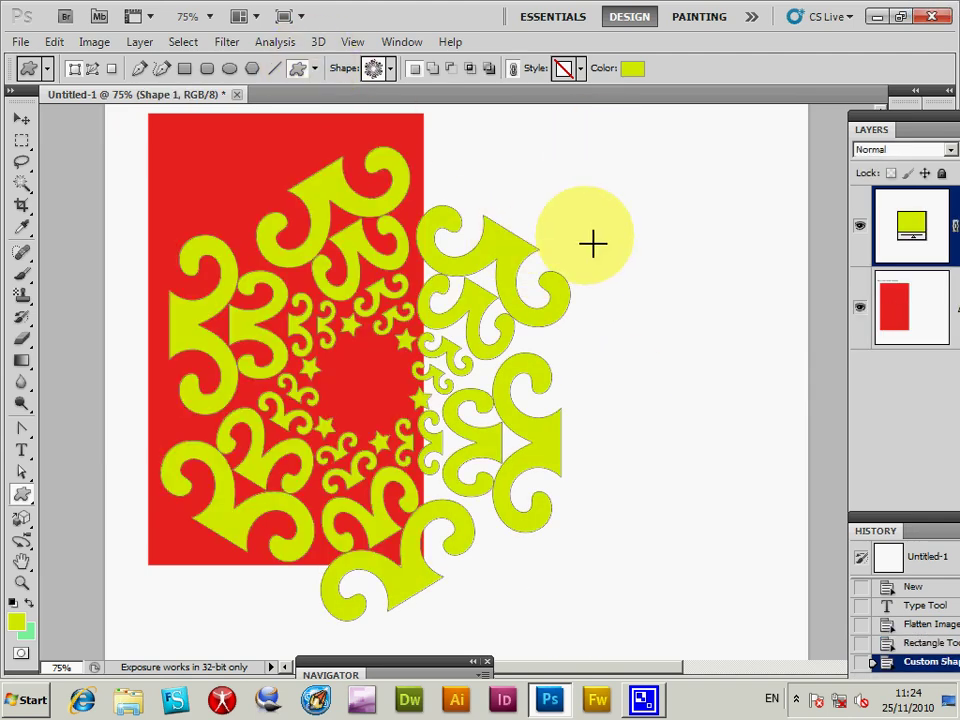
- Add a Drop Shadow layer style to the snowflake layer
{"action": "left_click", "coordinate": [139, 41]}
{"action": "mouse_move", "coordinate": [167, 138]}
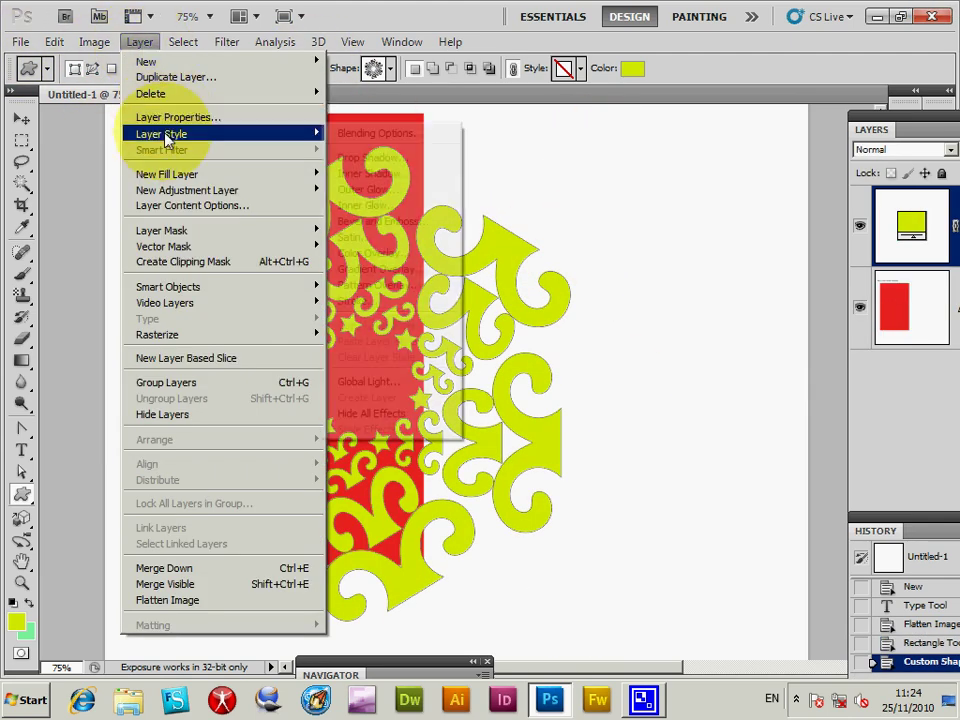
{"action": "left_click", "coordinate": [422, 156]}
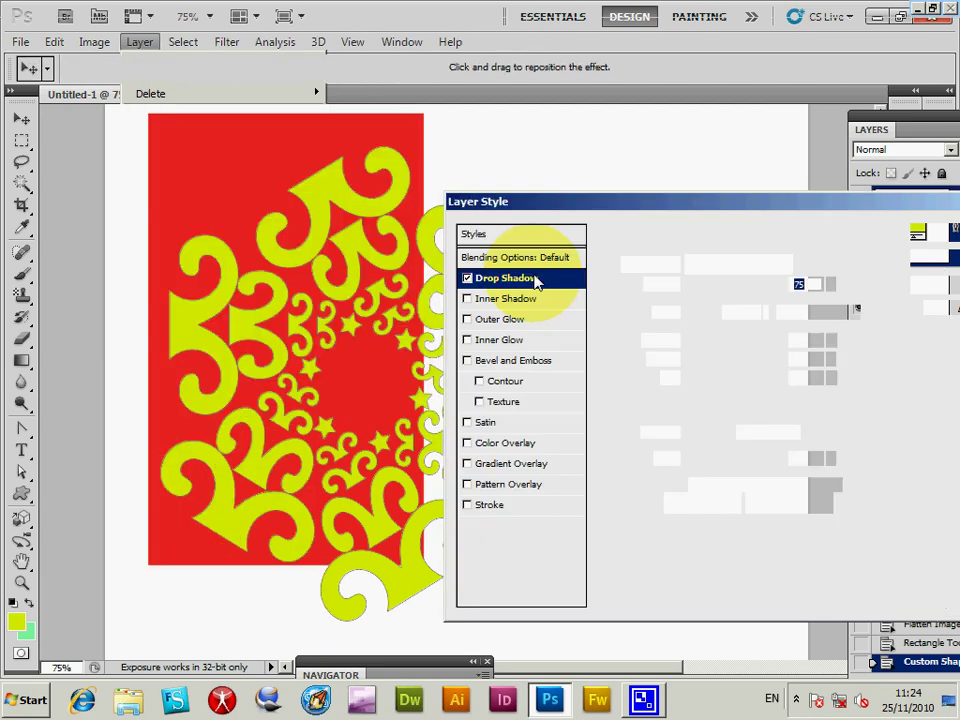
- Accept a drop shadow at distance 23, 94°, then undo it and remove the snowflake layer
{"action": "left_click_drag", "start_coordinate": [375, 337], "coordinate": [359, 324]}
{"action": "left_click", "coordinate": [949, 233]}
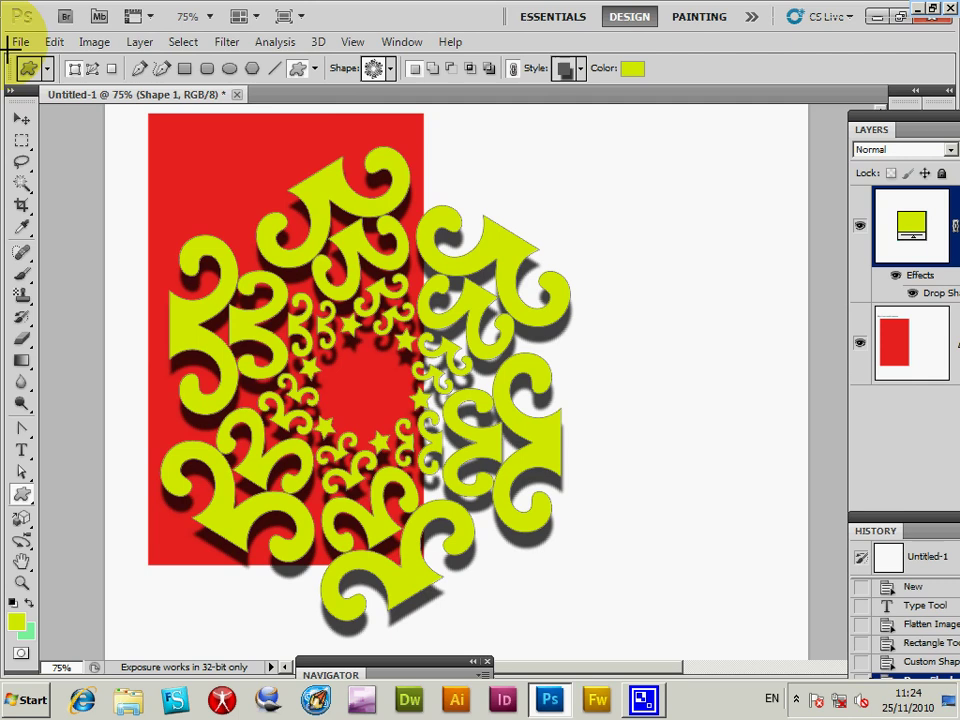
{"action": "left_click", "coordinate": [54, 41]}
{"action": "left_click", "coordinate": [61, 63]}
{"action": "left_click", "coordinate": [49, 40]}
{"action": "left_click", "coordinate": [62, 93]}
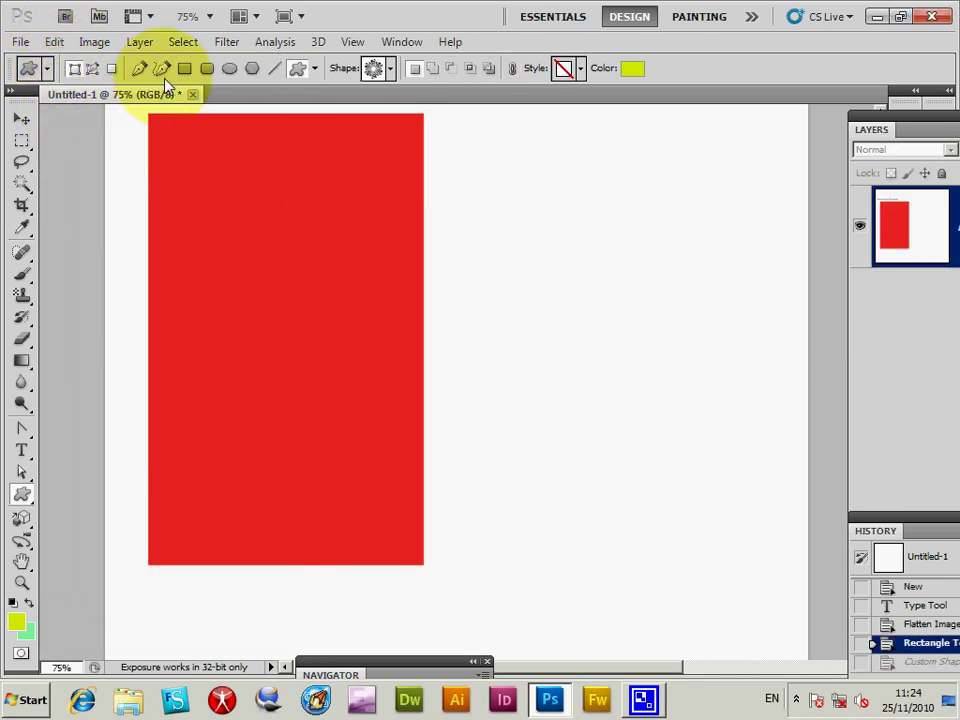
- Switch to Fill Pixels mode and set the foreground colour to pure black
{"action": "left_click", "coordinate": [112, 70]}
{"action": "left_click", "coordinate": [16, 621]}
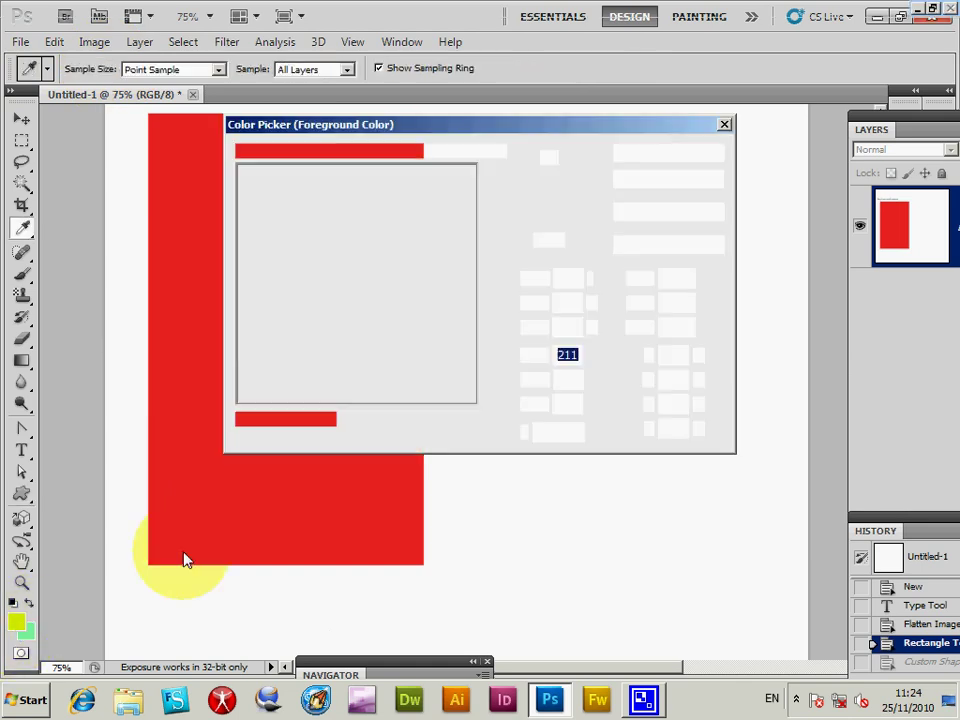
{"action": "left_click_drag", "start_coordinate": [390, 215], "coordinate": [185, 440]}
{"action": "left_click", "coordinate": [668, 152]}
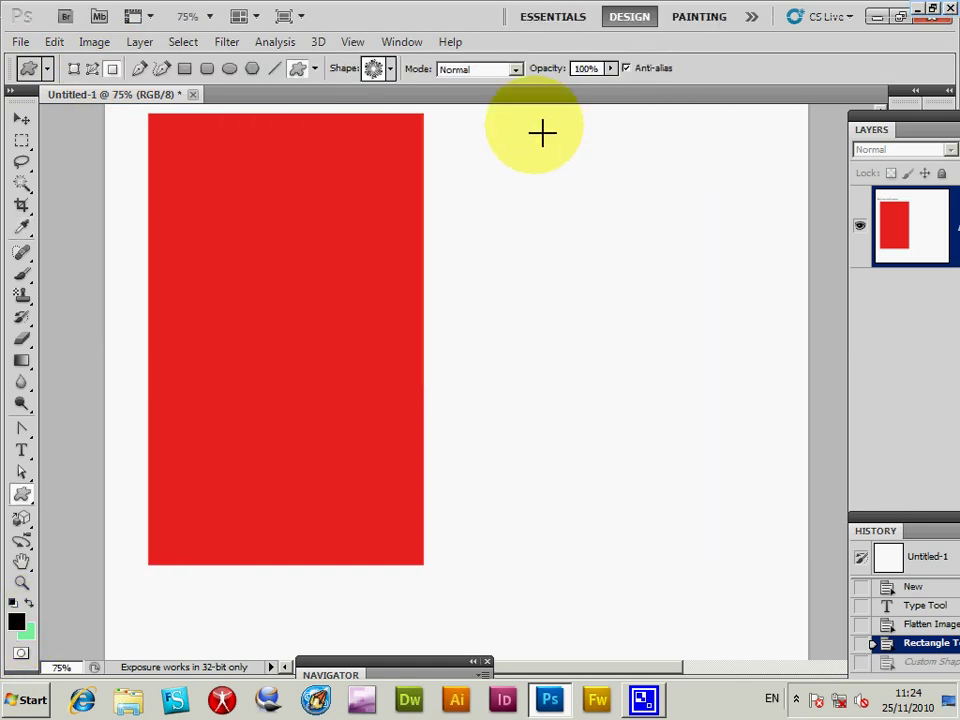
- Draw a black pinwheel star over the red rectangle
{"action": "left_click", "coordinate": [388, 68]}
{"action": "left_click", "coordinate": [311, 467]}
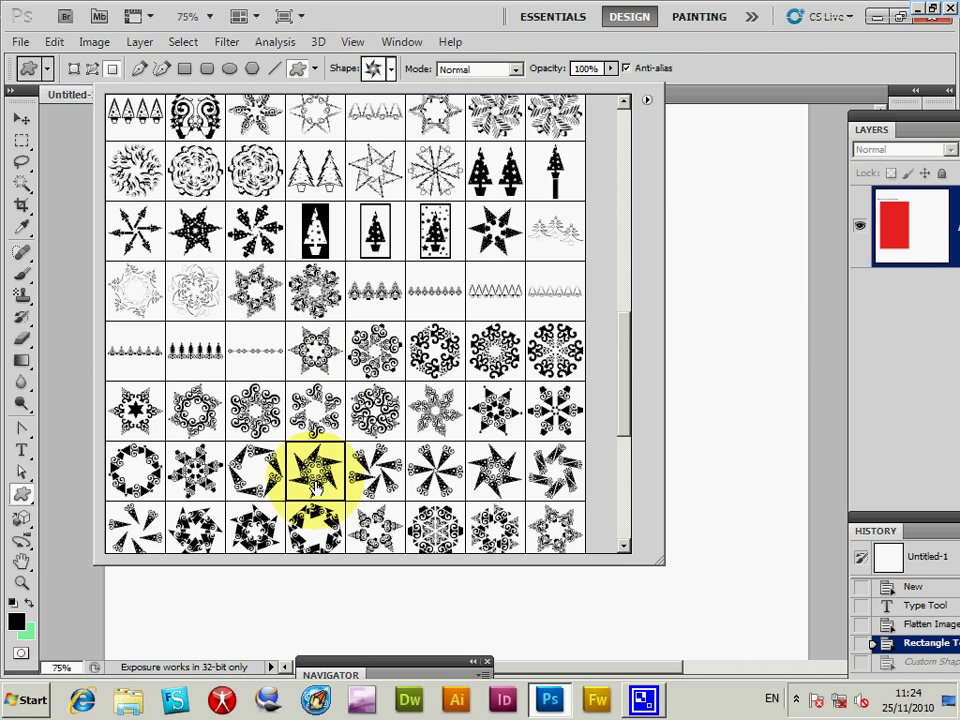
{"action": "left_click", "coordinate": [77, 349]}
{"action": "left_click_drag", "start_coordinate": [170, 155], "coordinate": [491, 559]}
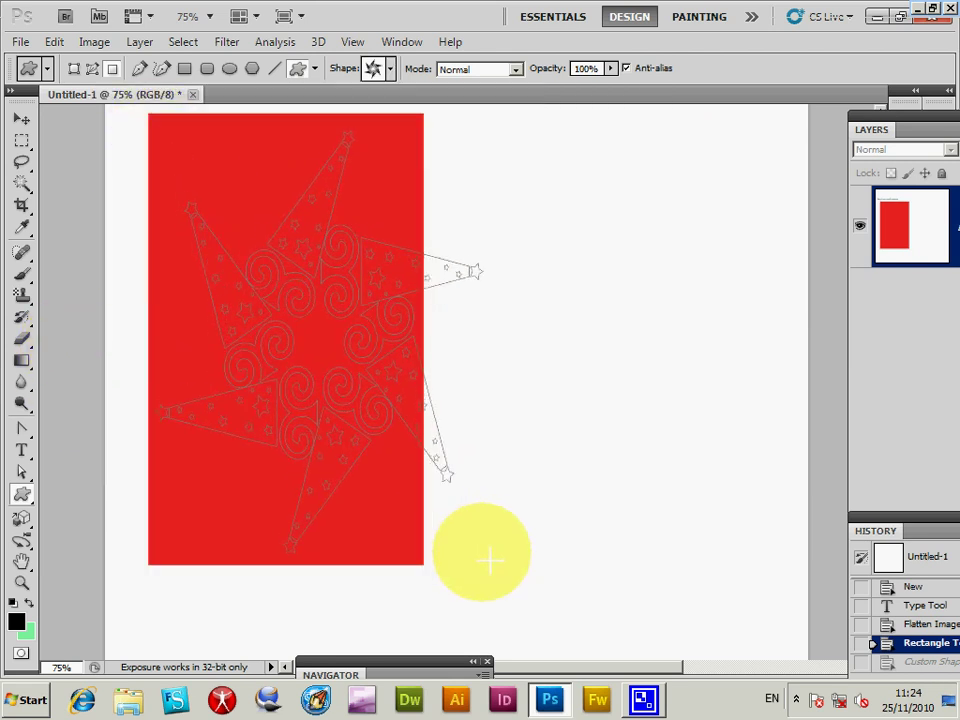
- Draw a black round swirl star to the right of the rectangle
{"action": "left_click", "coordinate": [372, 70]}
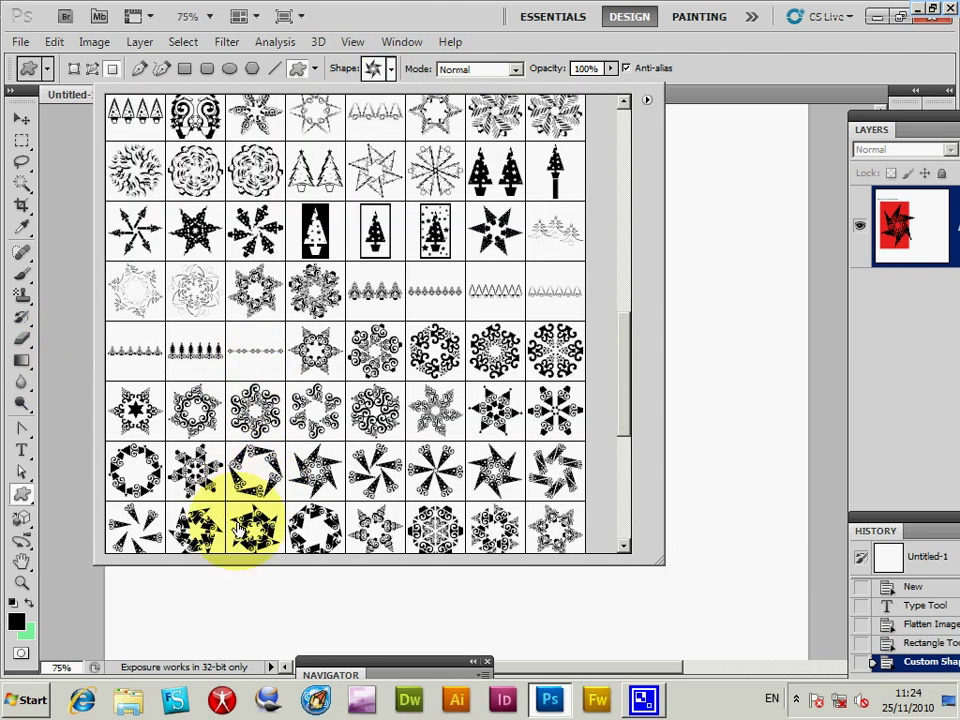
{"action": "left_click", "coordinate": [253, 535]}
{"action": "left_click", "coordinate": [331, 621]}
{"action": "left_click_drag", "start_coordinate": [448, 119], "coordinate": [753, 480]}
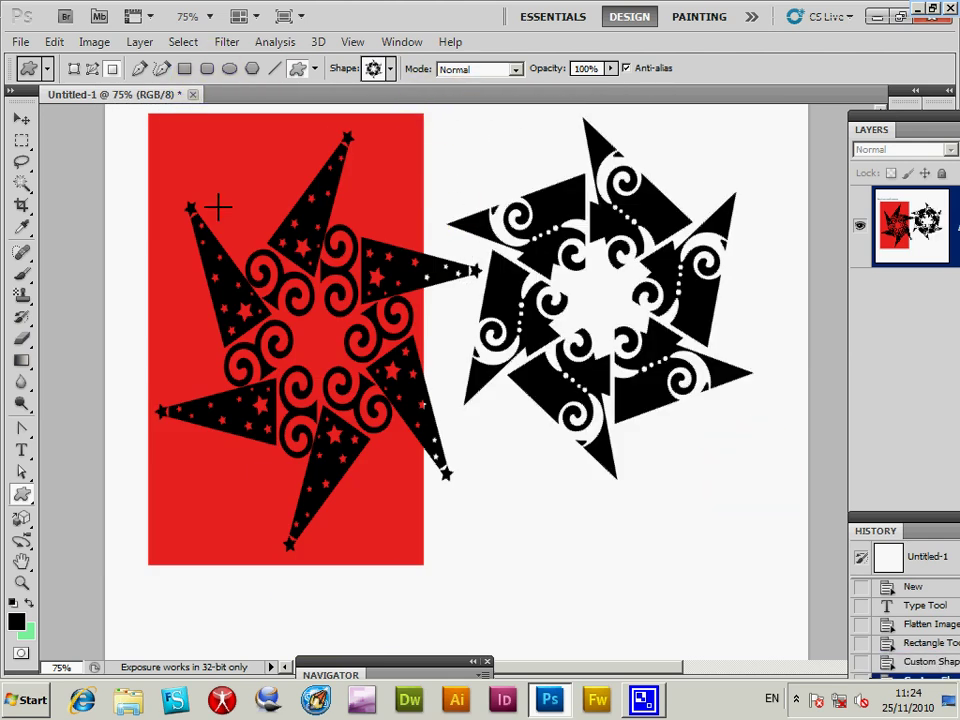
- Choose another bottom-row star shape and step back to remove the swirl star
{"action": "left_click", "coordinate": [391, 69]}
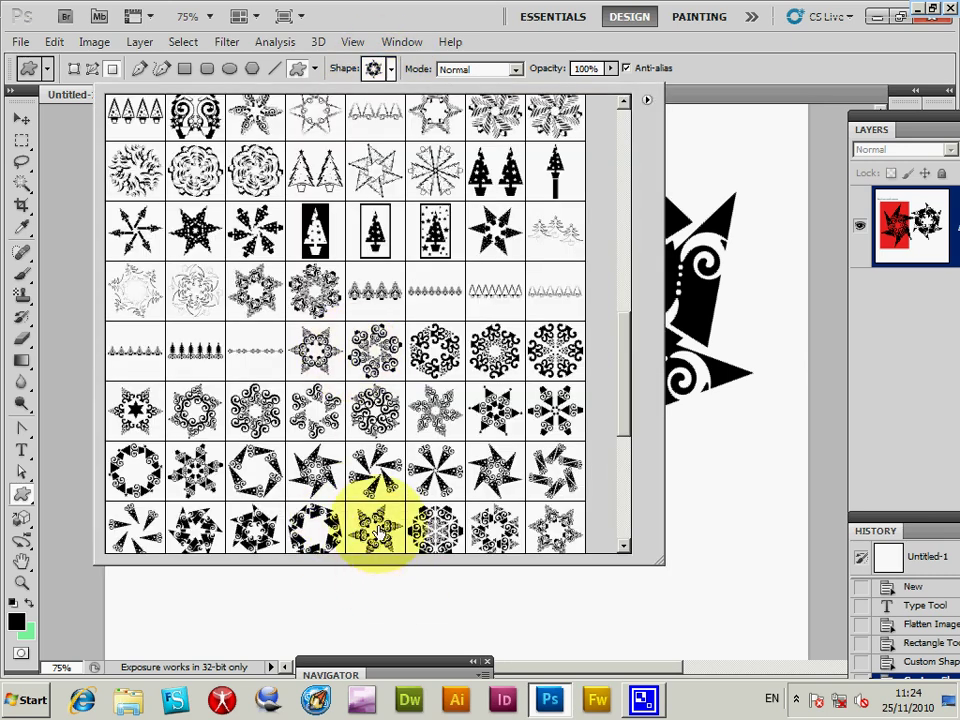
{"action": "left_click", "coordinate": [375, 528]}
{"action": "left_click", "coordinate": [808, 530]}
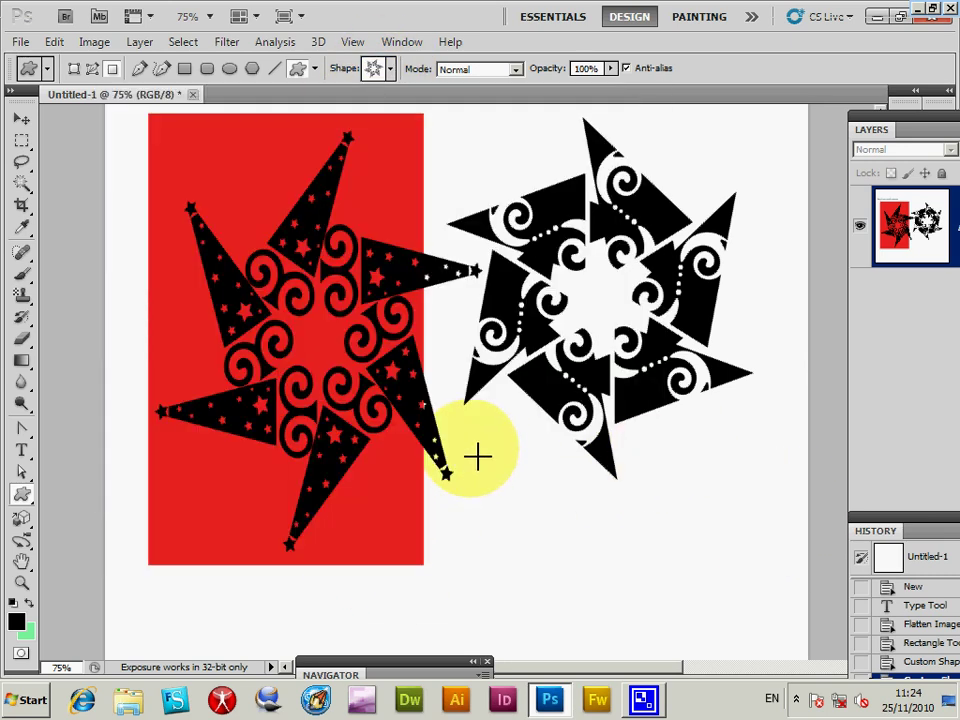
{"action": "left_click", "coordinate": [54, 41]}
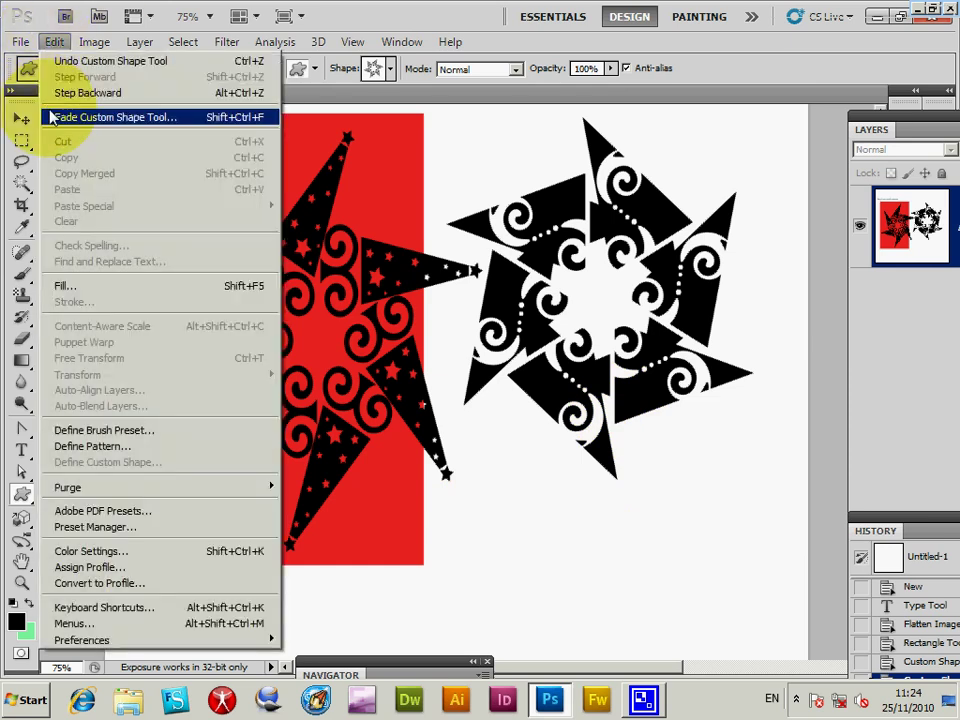
{"action": "left_click", "coordinate": [60, 93]}
{"action": "left_click", "coordinate": [54, 41]}
- Remove the pinwheel star, draw a black swirl star, and marquee-select around it
{"action": "left_click", "coordinate": [60, 93]}
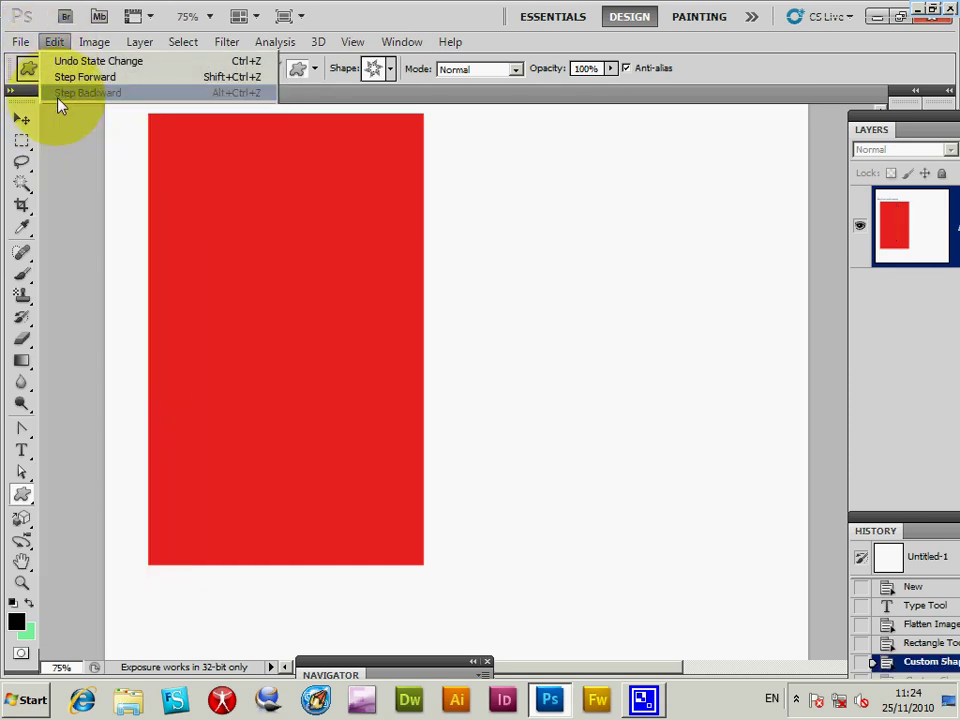
{"action": "left_click_drag", "start_coordinate": [253, 151], "coordinate": [718, 643]}
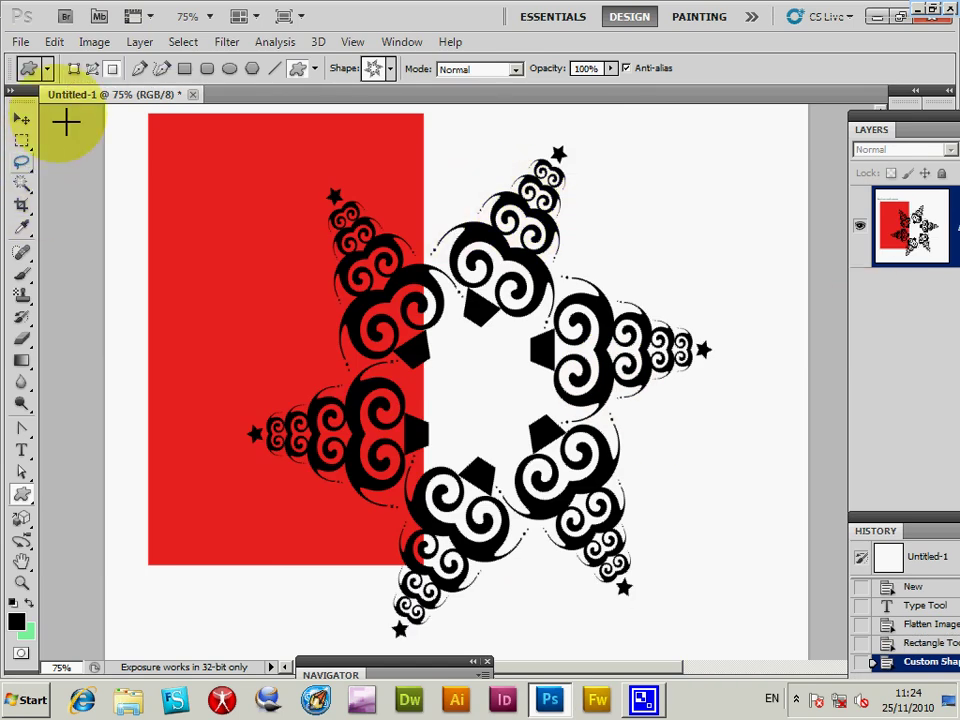
{"action": "left_click", "coordinate": [22, 141]}
{"action": "left_click_drag", "start_coordinate": [209, 116], "coordinate": [740, 638]}
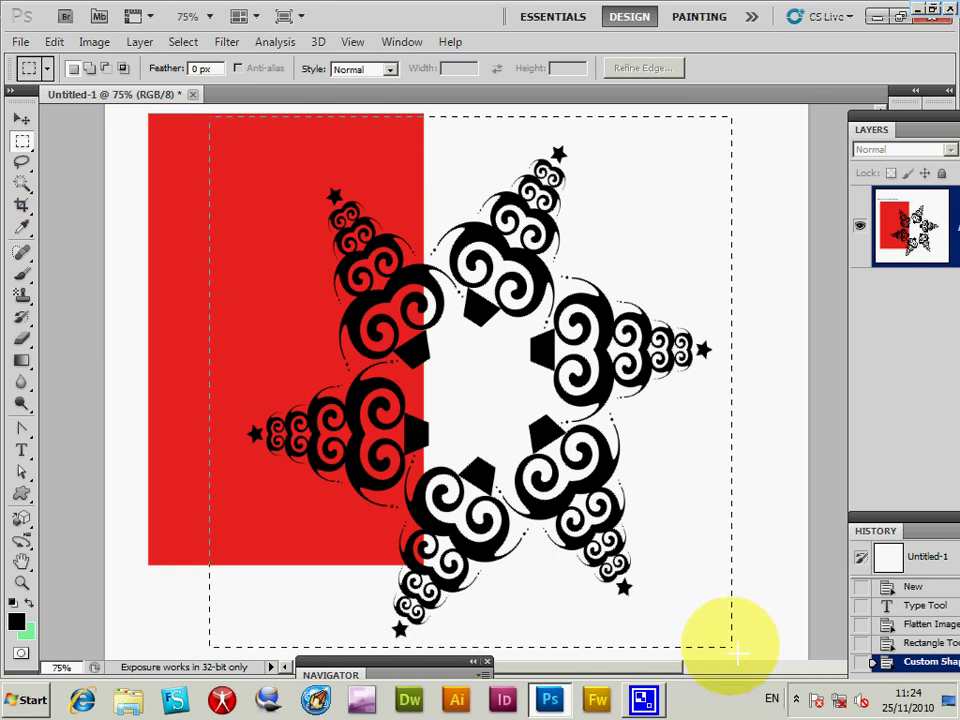
- Try Define Brush Preset from the selection, cancel it, keep feather 0 px, and deselect
{"action": "left_click", "coordinate": [54, 41]}
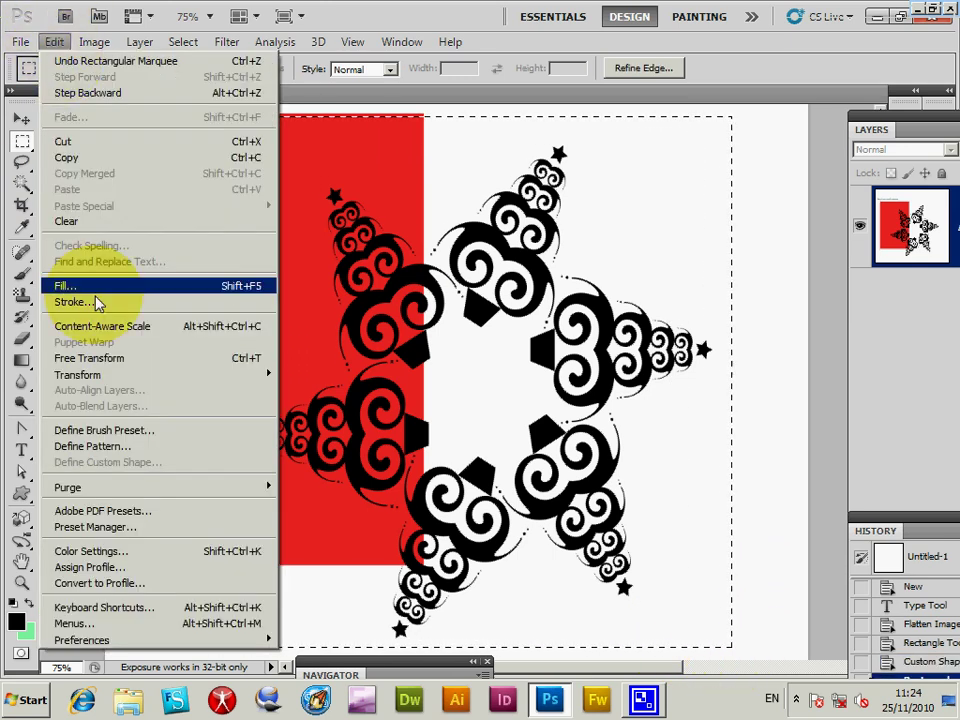
{"action": "left_click", "coordinate": [134, 433]}
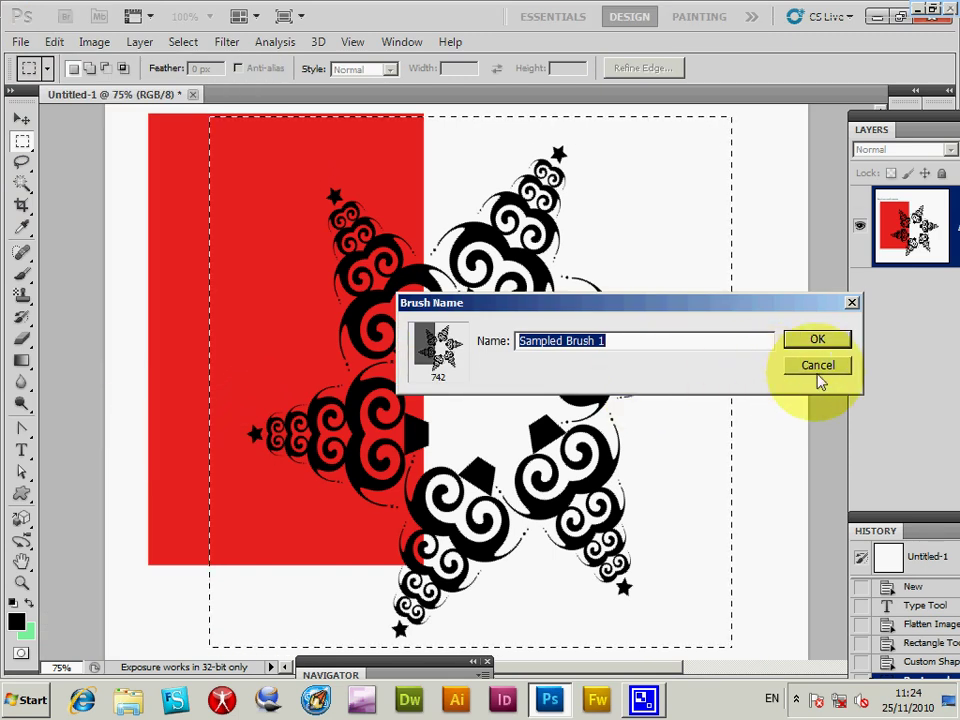
{"action": "left_click", "coordinate": [817, 366]}
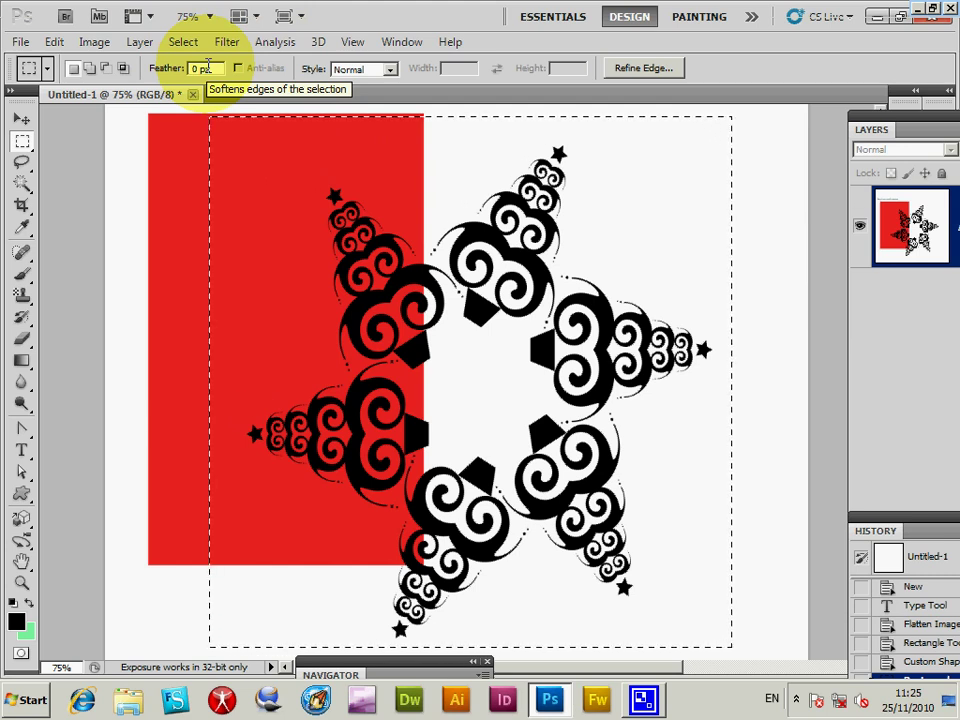
{"action": "left_click", "coordinate": [207, 67]}
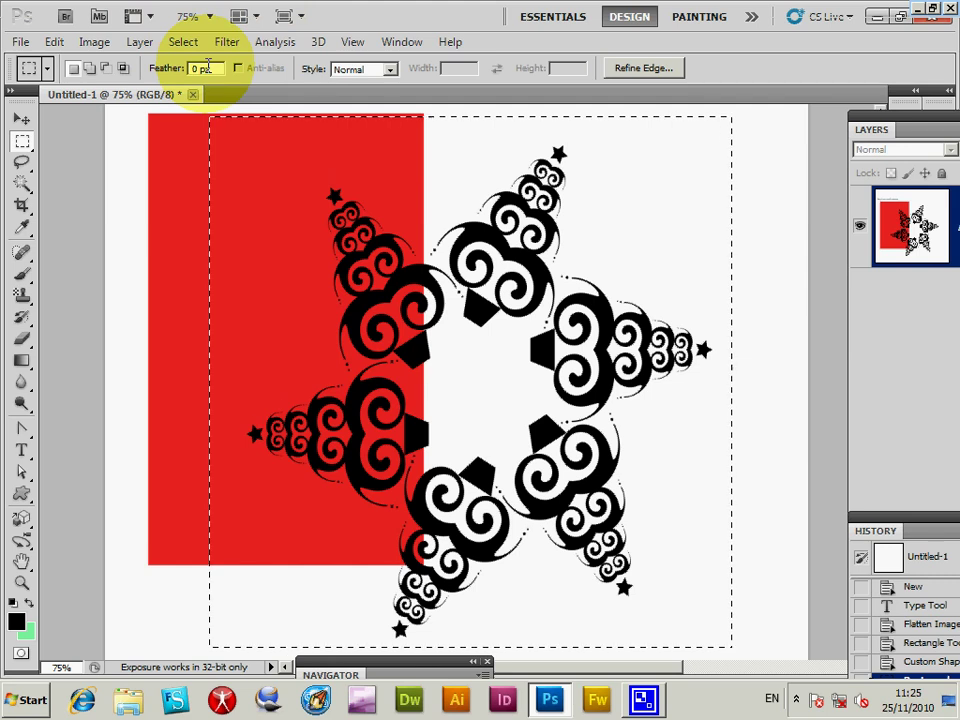
{"action": "left_click", "coordinate": [188, 17]}
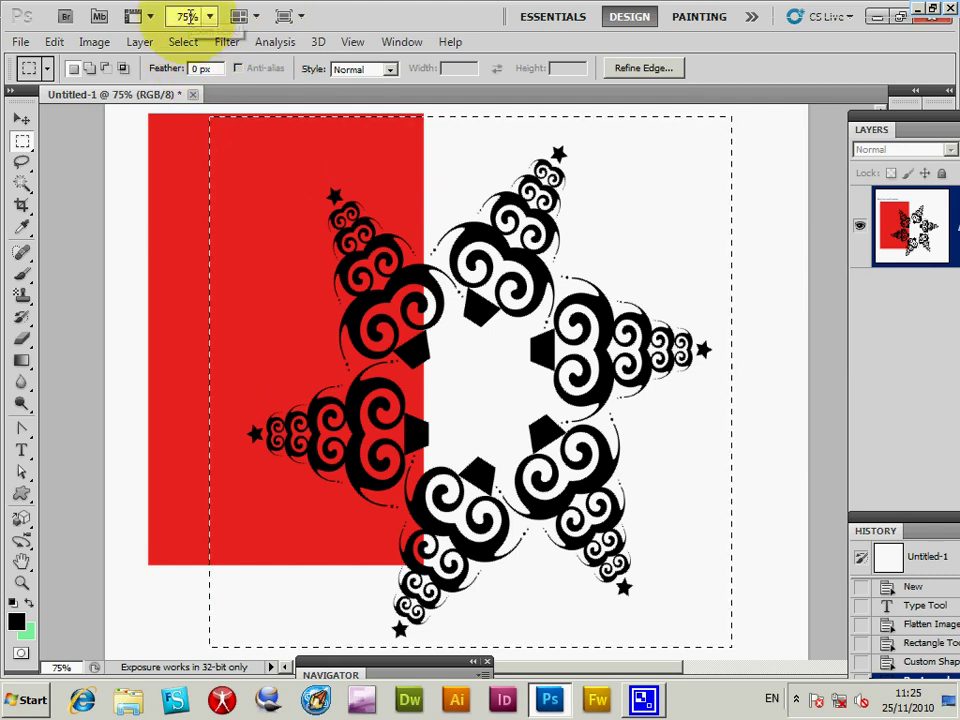
{"action": "left_click", "coordinate": [183, 41]}
{"action": "left_click", "coordinate": [191, 78]}
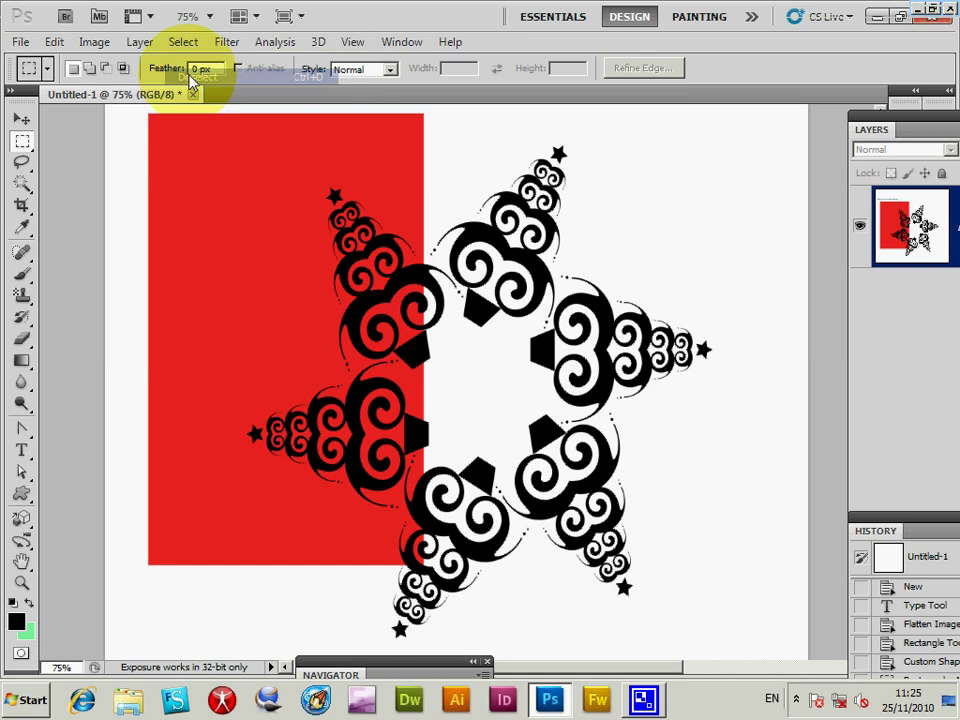
- Step backward three times to return to before the swirl star was drawn
{"action": "left_click", "coordinate": [54, 41]}
{"action": "left_click", "coordinate": [80, 92]}
{"action": "left_click", "coordinate": [54, 41]}
{"action": "left_click", "coordinate": [80, 92]}
{"action": "left_click", "coordinate": [54, 41]}
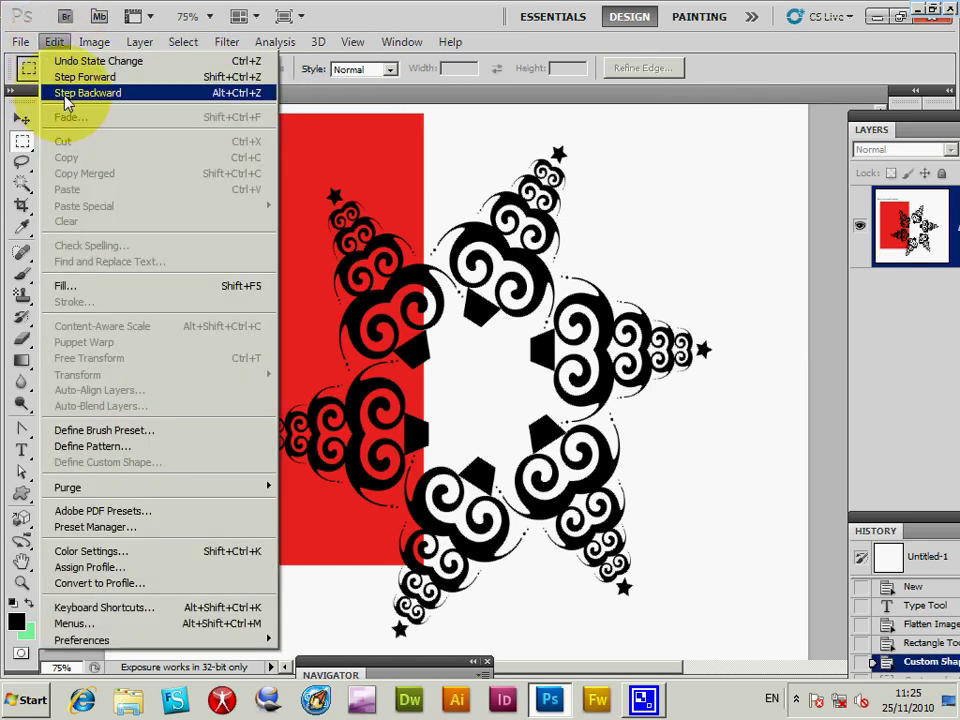
{"action": "left_click", "coordinate": [66, 93]}
- Try the border-pattern custom shape across the page, then undo it
{"action": "left_click", "coordinate": [21, 497]}
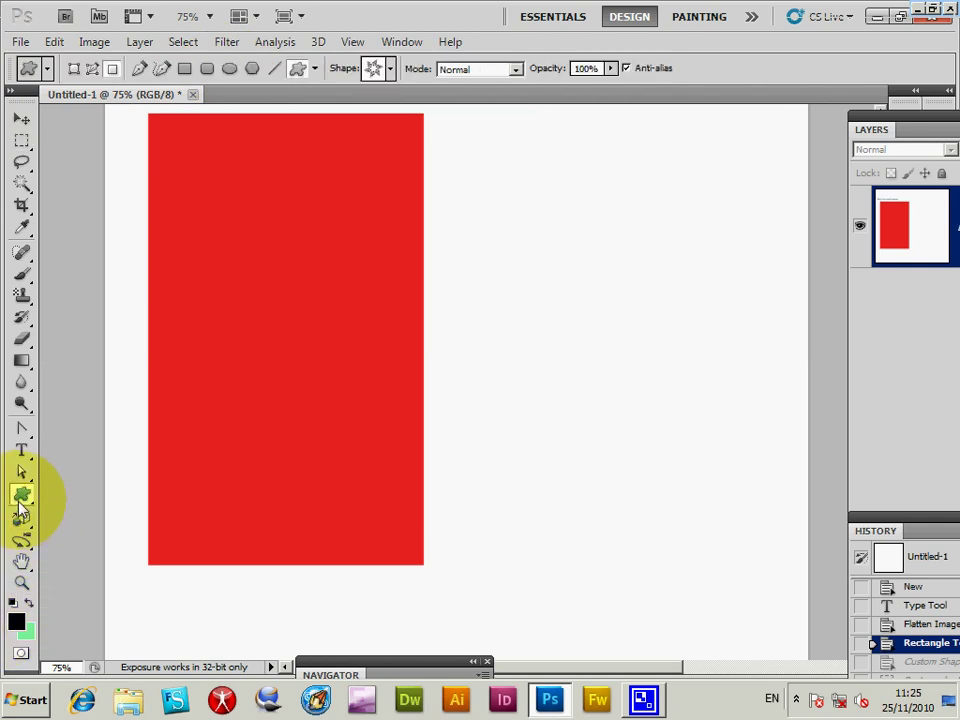
{"action": "left_click", "coordinate": [389, 68]}
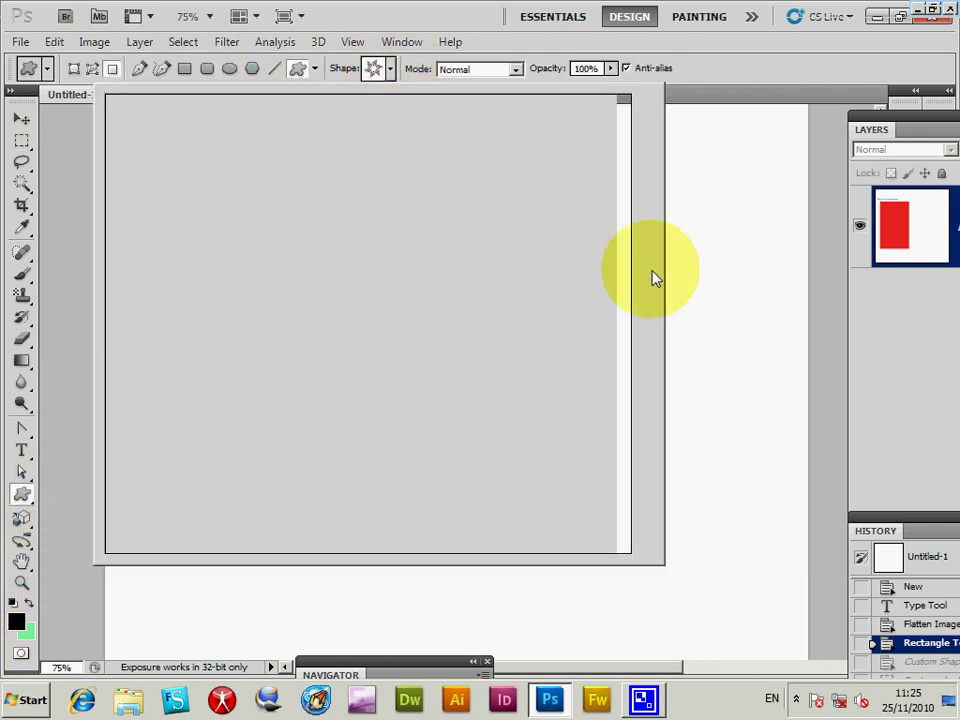
{"action": "left_click_drag", "start_coordinate": [628, 332], "coordinate": [624, 430]}
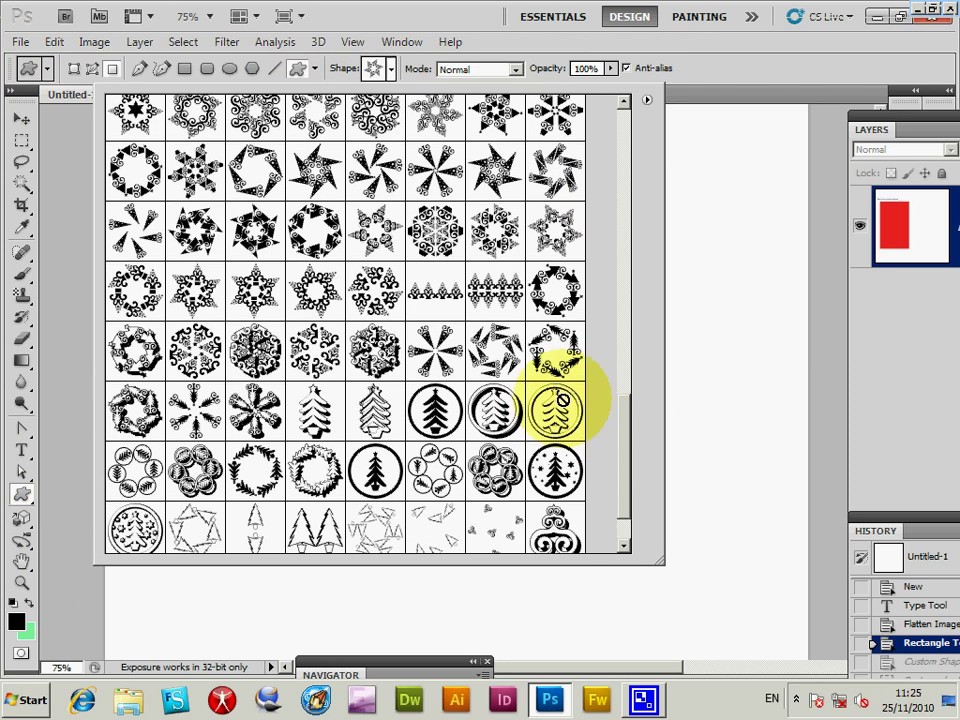
{"action": "left_click", "coordinate": [497, 295]}
{"action": "left_click", "coordinate": [729, 313]}
{"action": "left_click_drag", "start_coordinate": [155, 177], "coordinate": [757, 372]}
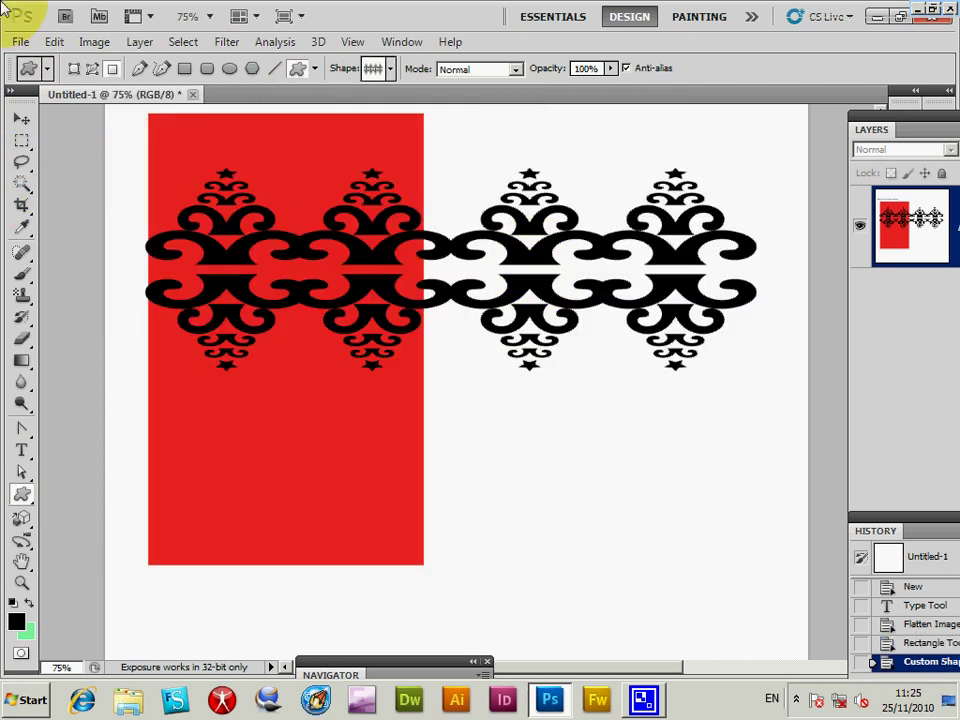
{"action": "left_click", "coordinate": [50, 41]}
{"action": "left_click", "coordinate": [80, 66]}
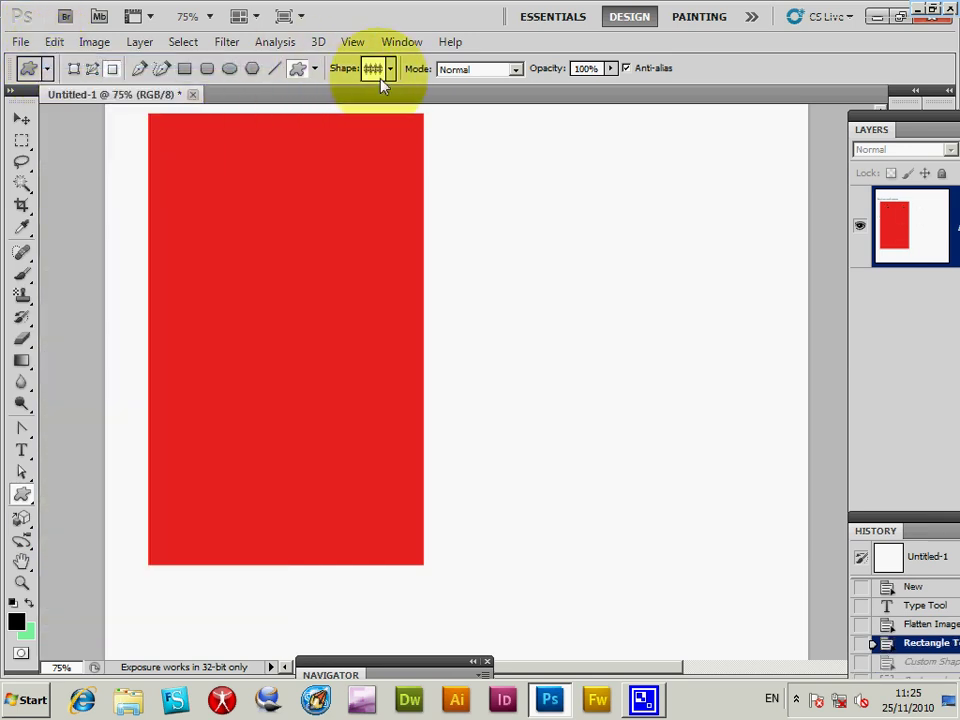
- Draw the black wreath shape over the red rectangle
{"action": "left_click", "coordinate": [390, 68]}
{"action": "left_click", "coordinate": [197, 463]}
{"action": "left_click", "coordinate": [577, 208]}
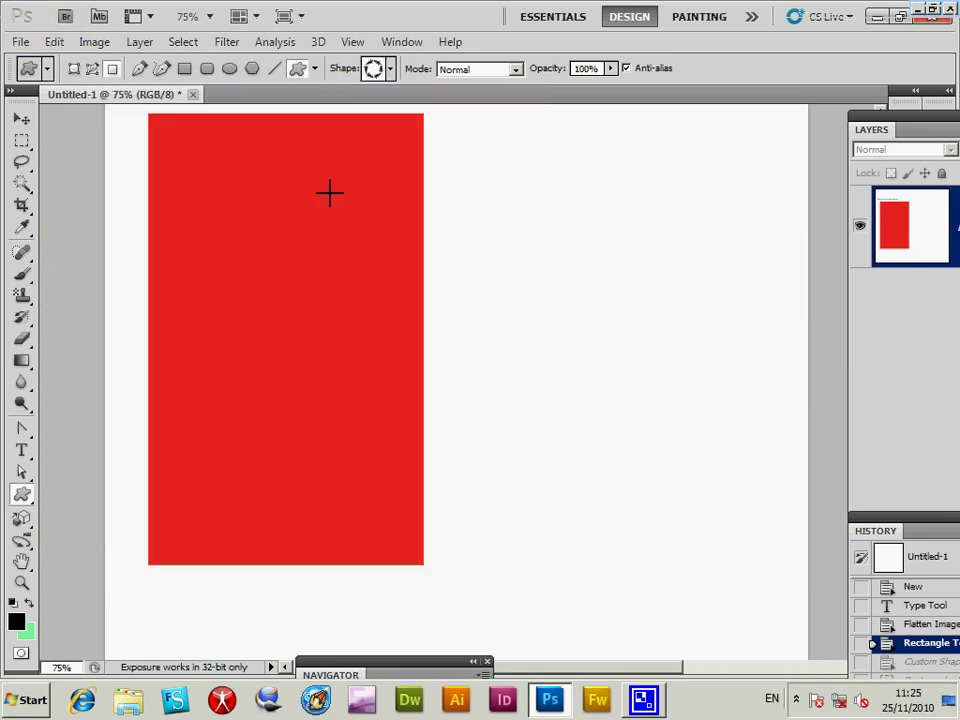
{"action": "left_click_drag", "start_coordinate": [137, 131], "coordinate": [438, 420]}
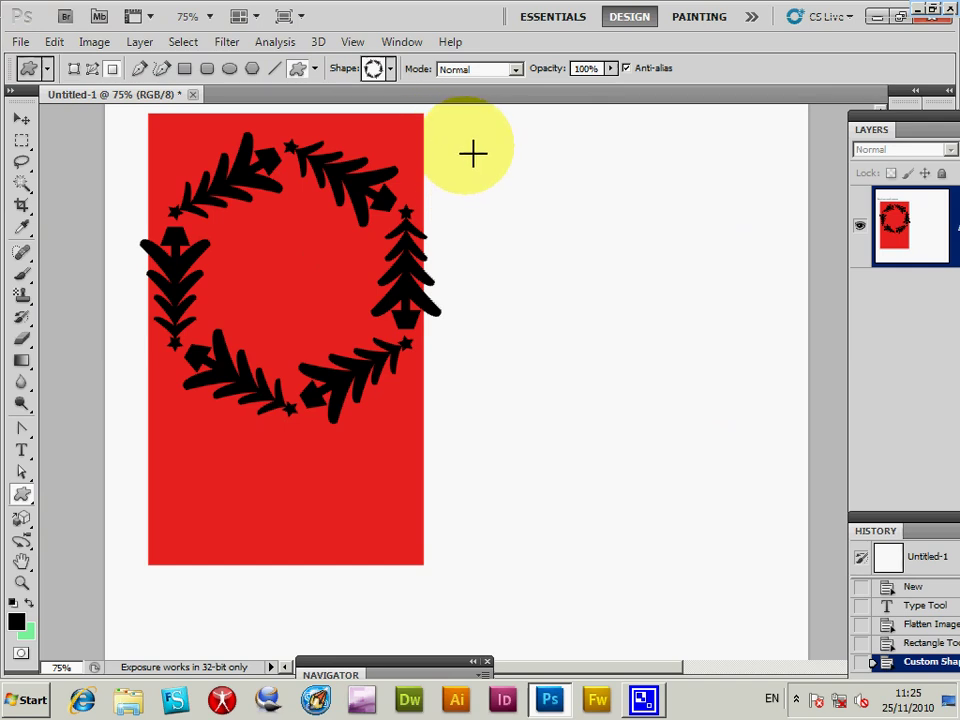
- Choose a Christmas tree shape and set new shapes to draw as Shape layers
{"action": "left_click", "coordinate": [390, 68]}
{"action": "left_click_drag", "start_coordinate": [626, 452], "coordinate": [664, 272]}
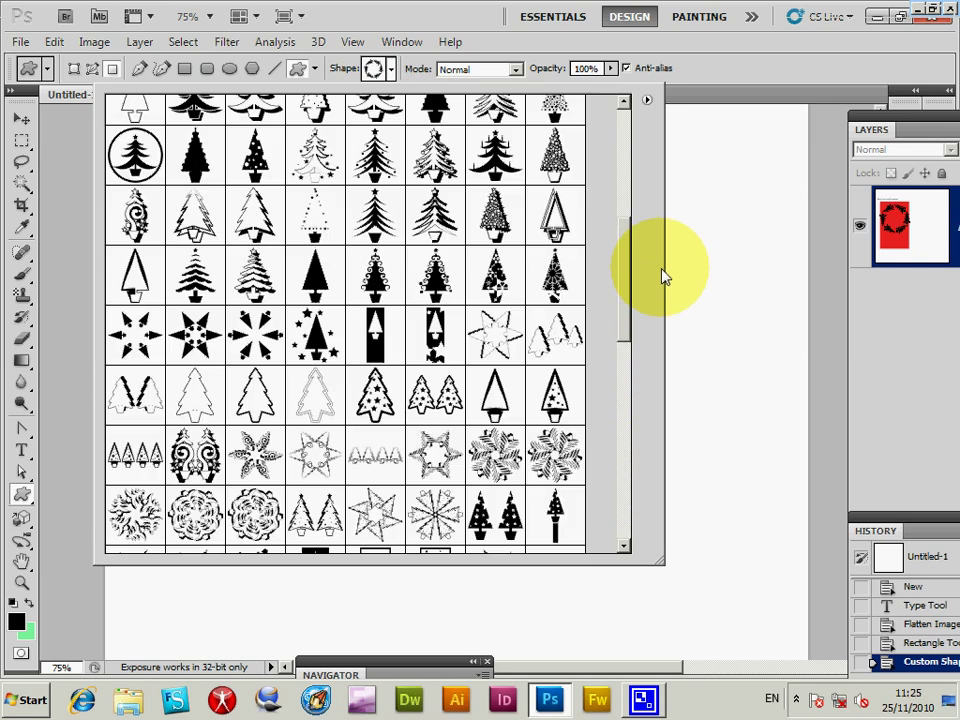
{"action": "left_click", "coordinate": [496, 215]}
{"action": "key", "text": "Return"}
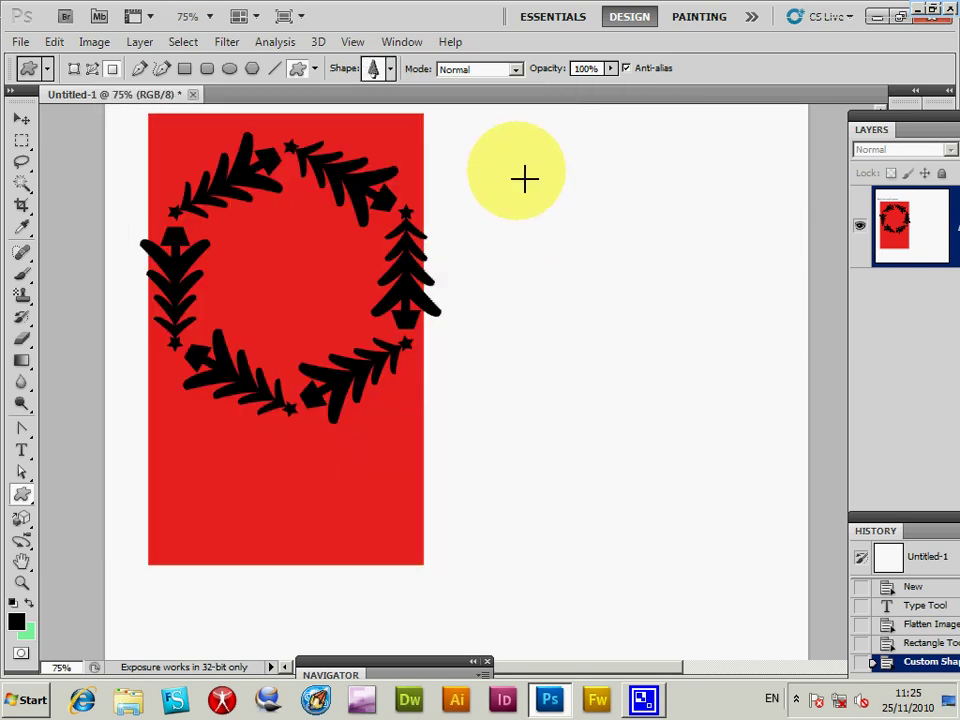
{"action": "left_click", "coordinate": [73, 70]}
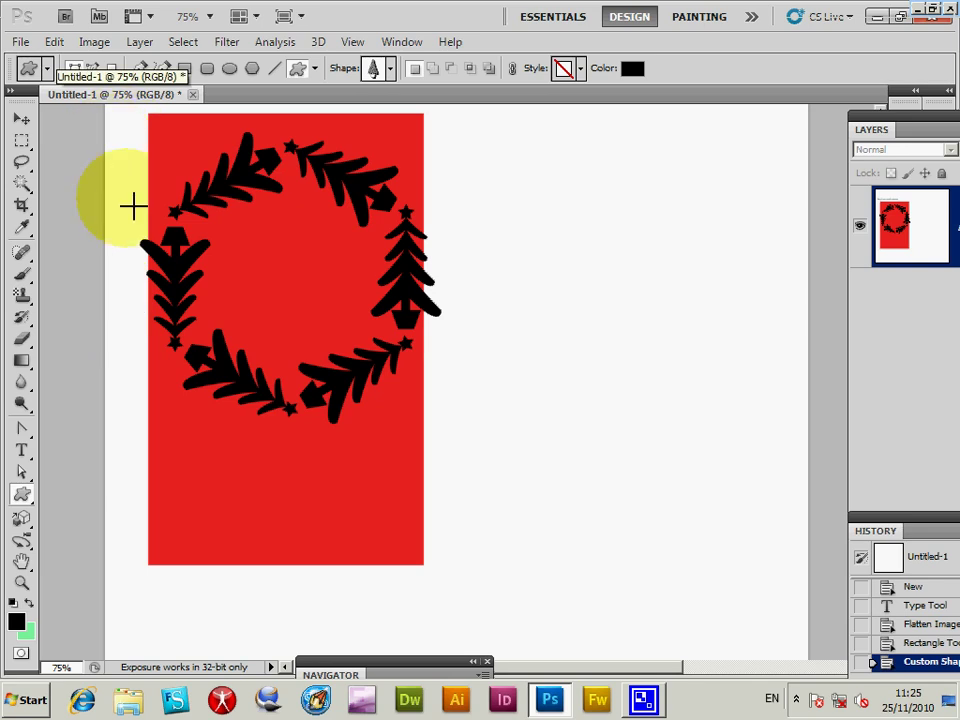
- Draw a swirl snowflake custom shape to the right of the red rectangle
{"action": "left_click", "coordinate": [390, 68]}
{"action": "left_click_drag", "start_coordinate": [628, 294], "coordinate": [626, 444]}
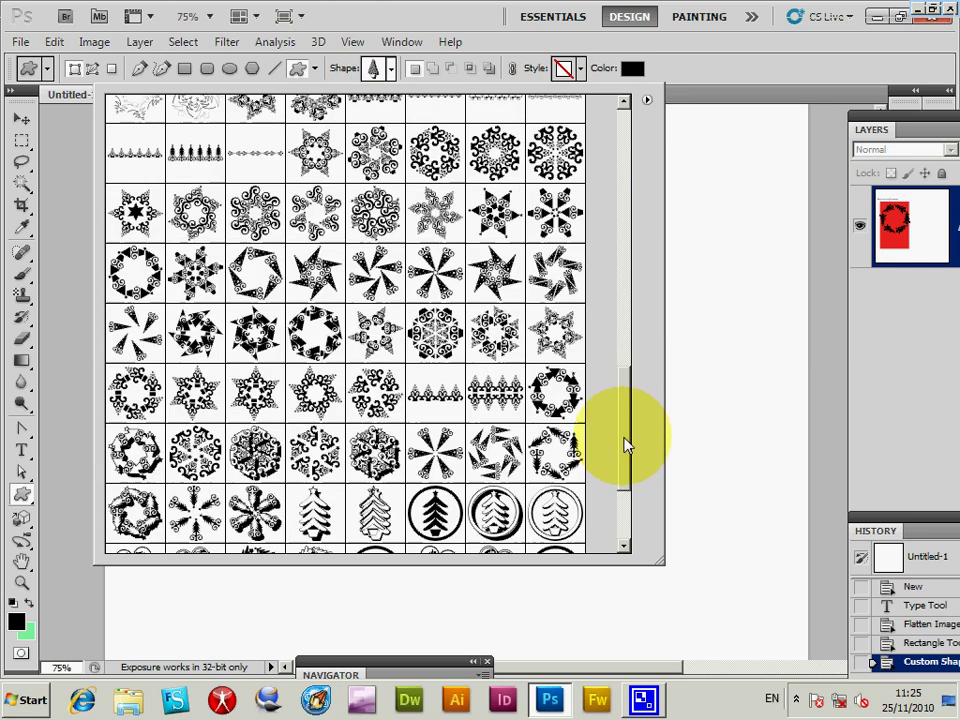
{"action": "left_click", "coordinate": [378, 450]}
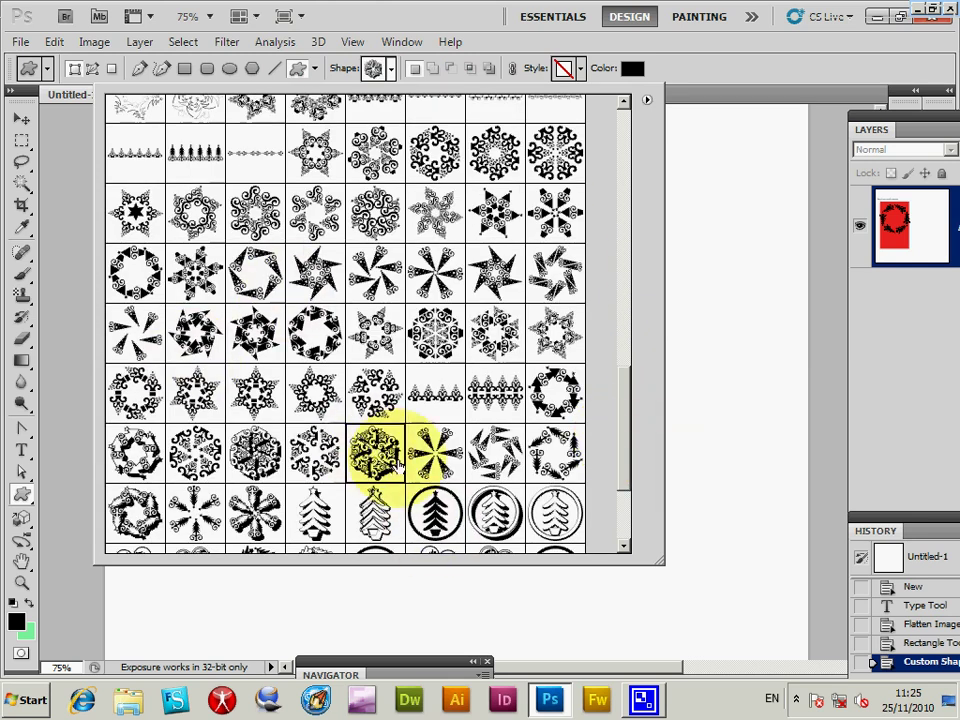
{"action": "left_click", "coordinate": [752, 396]}
{"action": "left_click_drag", "start_coordinate": [458, 134], "coordinate": [776, 507]}
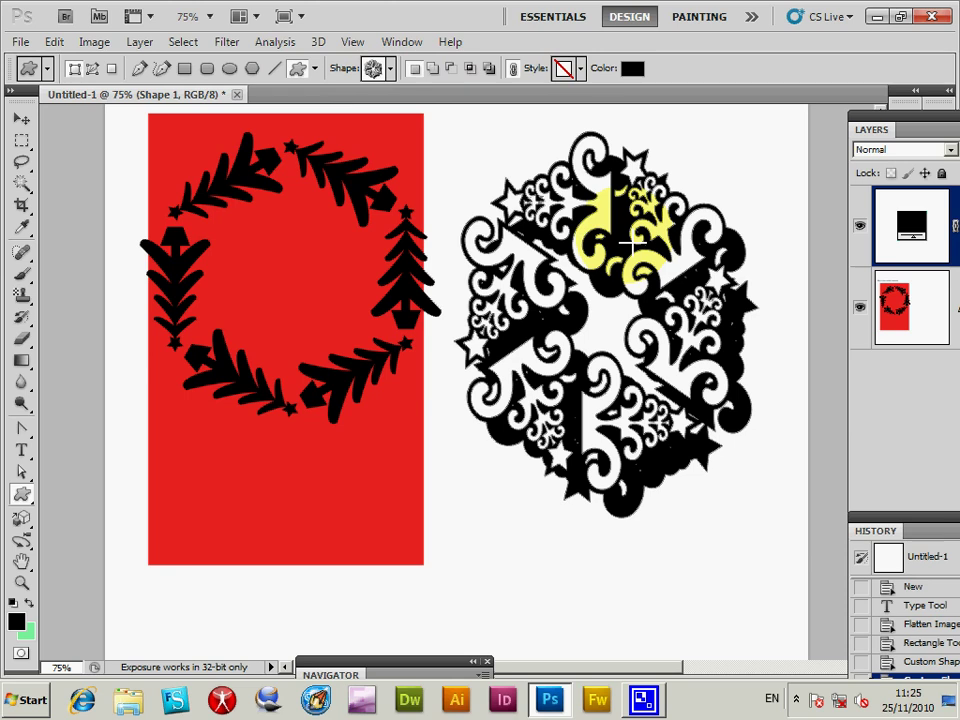
- Draw a tree-in-oval custom shape below the wreath
{"action": "left_click", "coordinate": [389, 70]}
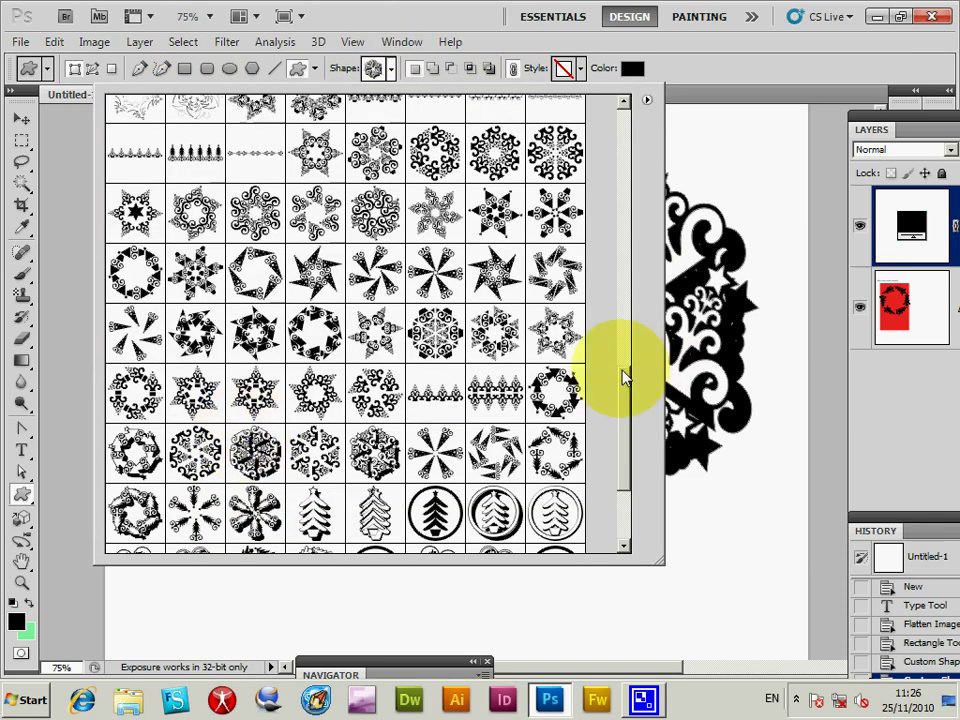
{"action": "scroll", "coordinate": [600, 430], "scroll_direction": "down", "scroll_amount": 3}
{"action": "left_click", "coordinate": [440, 345]}
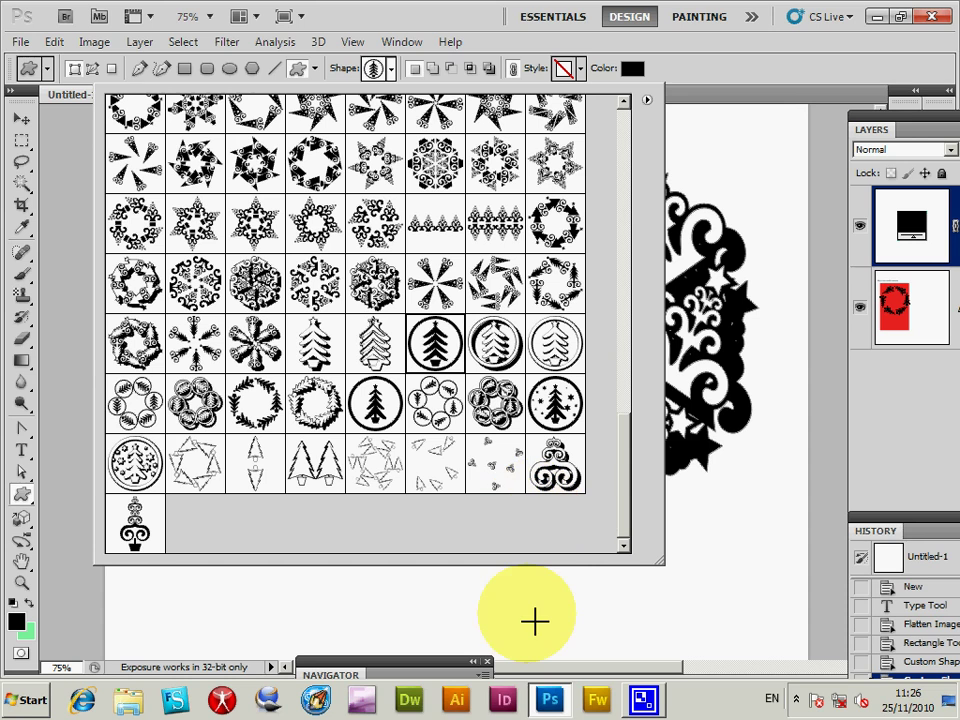
{"action": "left_click", "coordinate": [534, 619]}
{"action": "left_click_drag", "start_coordinate": [345, 442], "coordinate": [488, 630]}
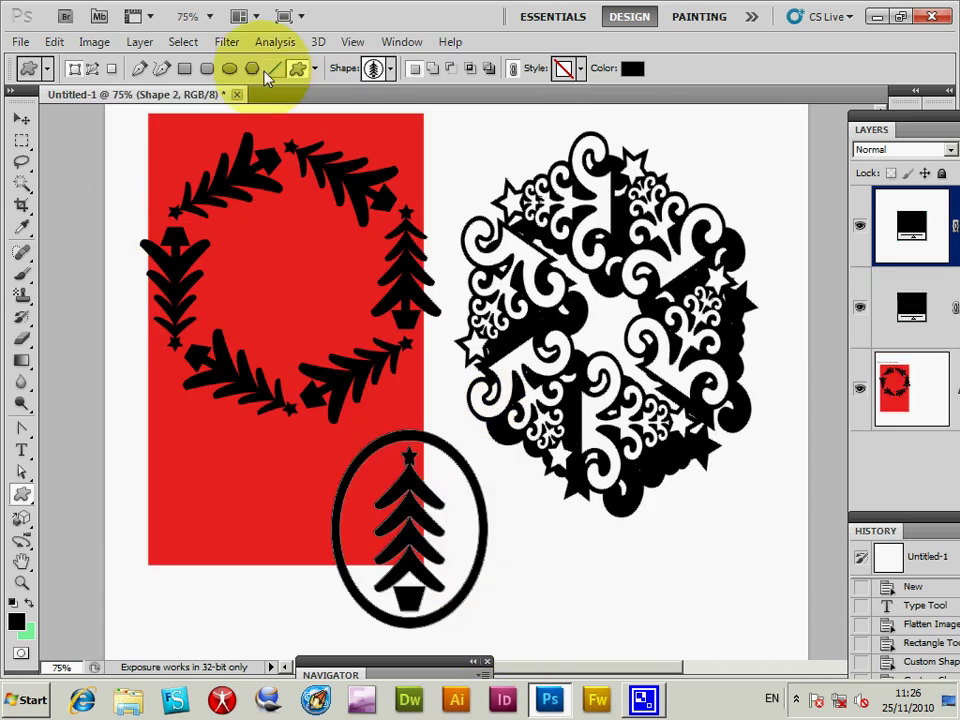
- Draw a starry tree-in-circle custom shape at the lower left
{"action": "left_click", "coordinate": [382, 69]}
{"action": "left_click", "coordinate": [135, 462]}
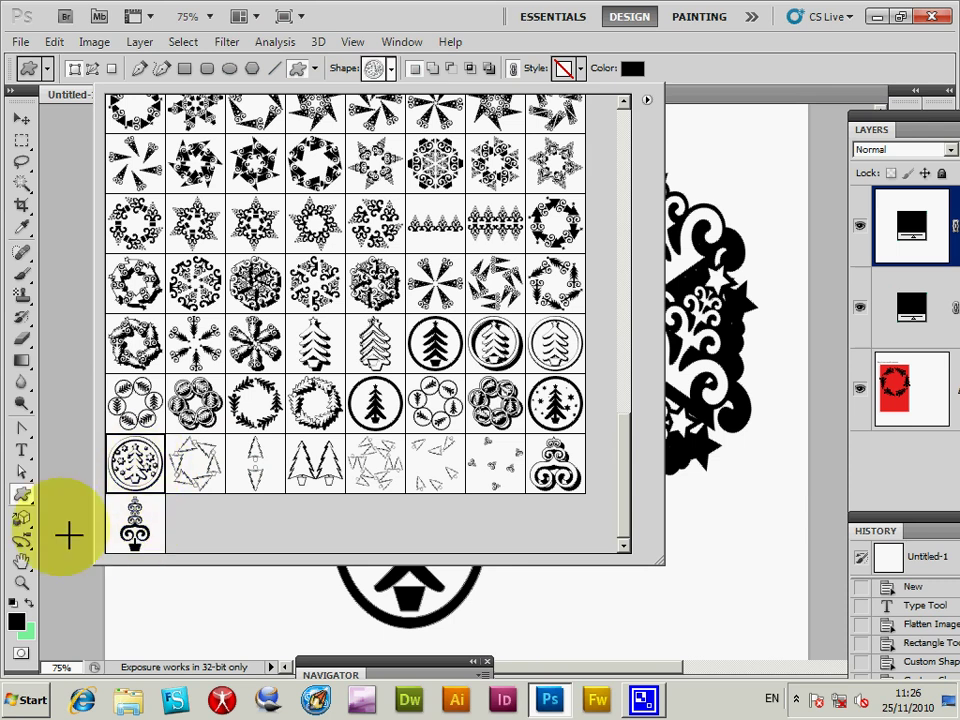
{"action": "left_click", "coordinate": [71, 476]}
{"action": "left_click_drag", "start_coordinate": [129, 426], "coordinate": [292, 643]}
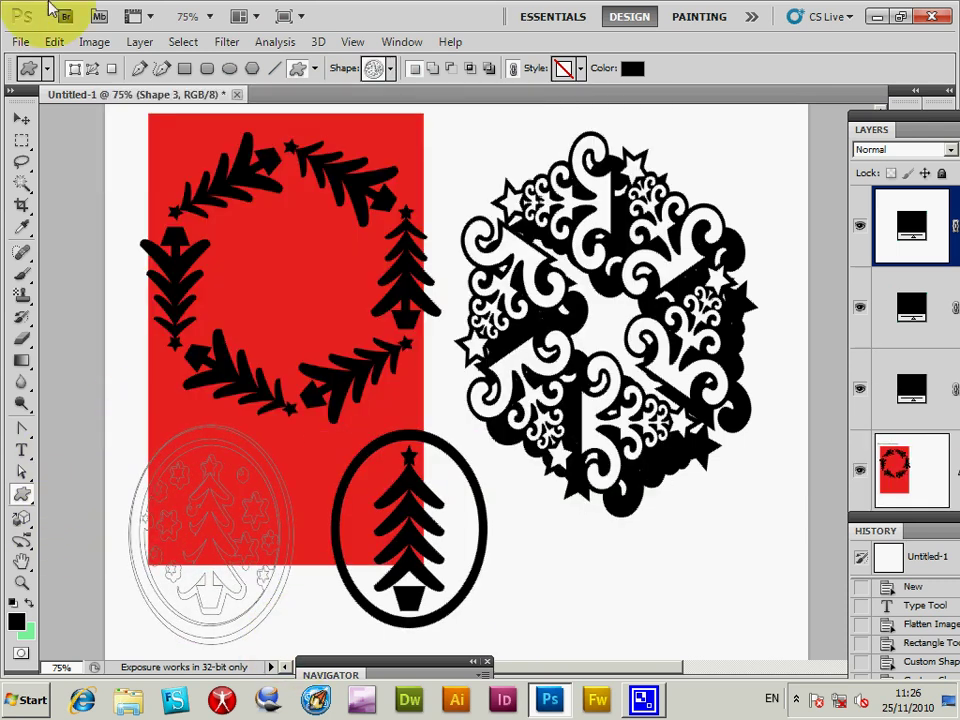